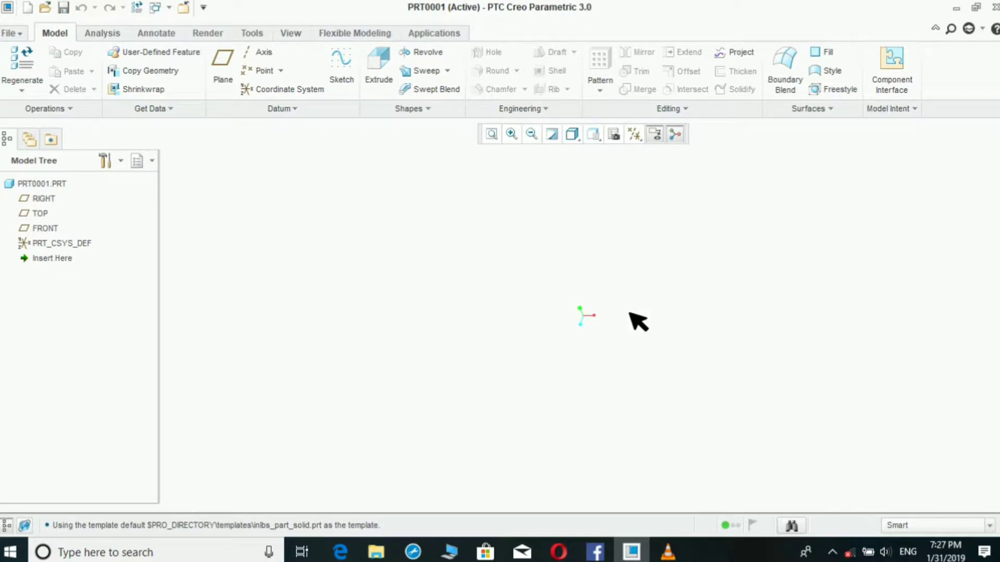
# Start an extrude and sketch a center rectangle at the origin on a datum plane
pyautogui.click(382, 58)
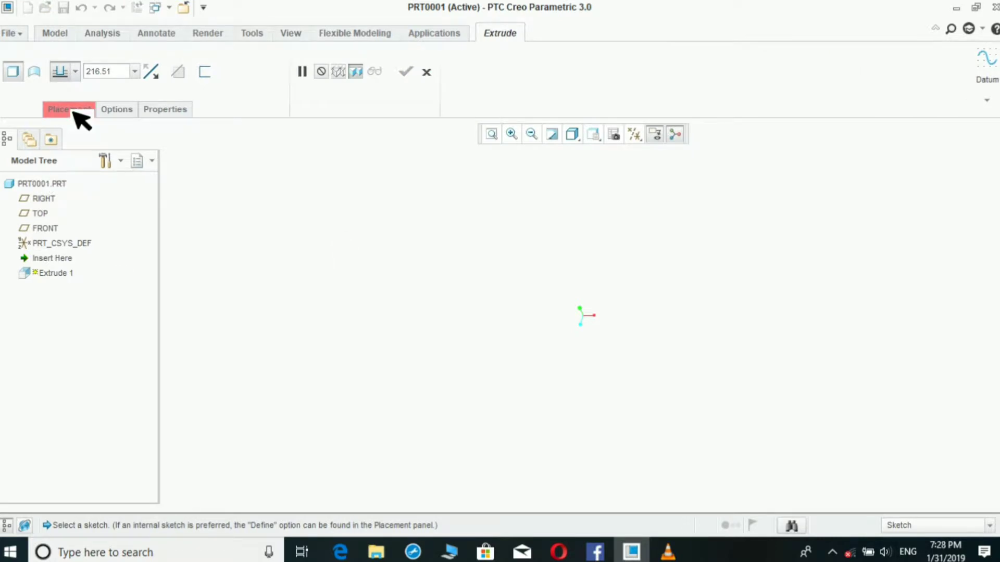
pyautogui.click(78, 110)
pyautogui.click(195, 158)
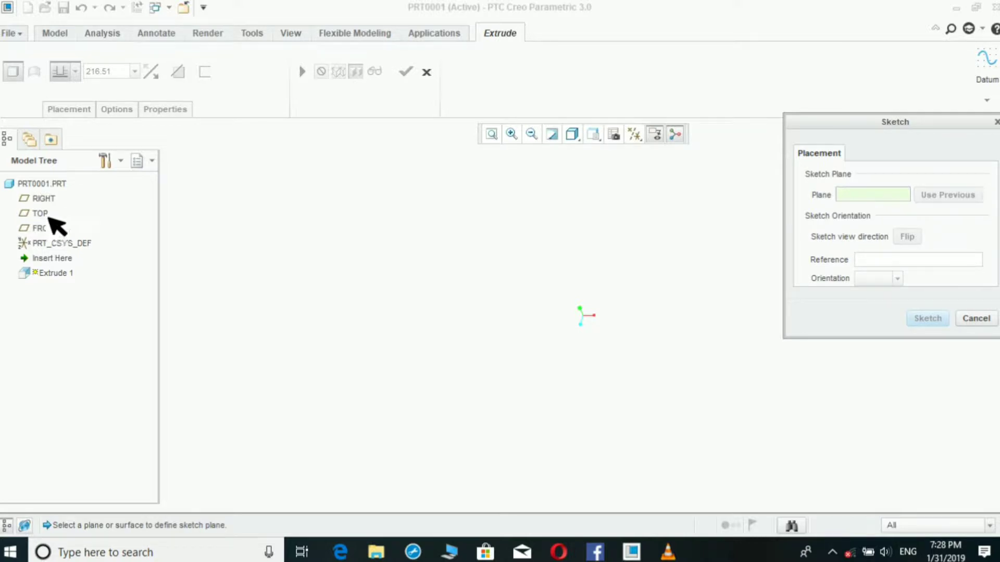
pyautogui.click(51, 215)
pyautogui.click(927, 318)
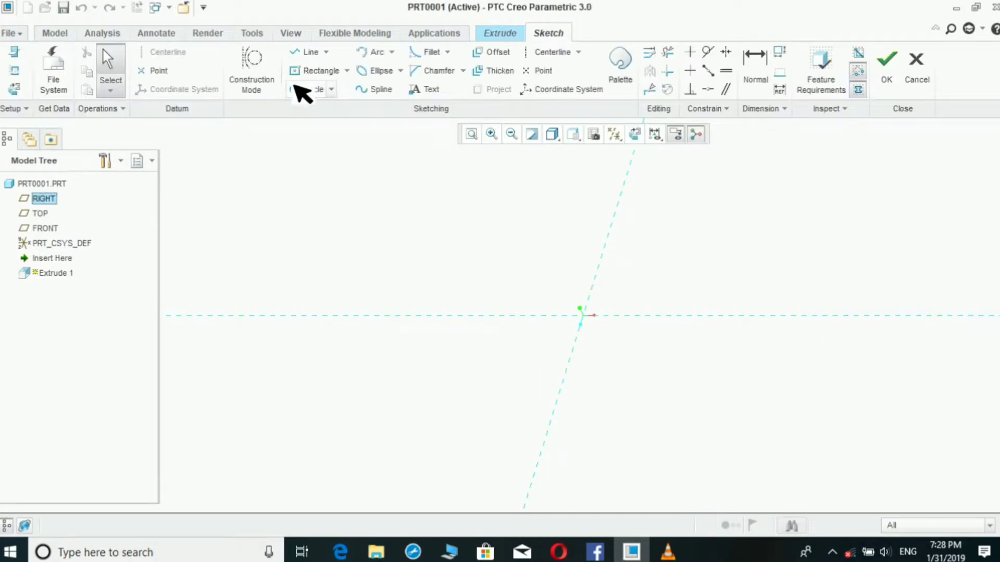
pyautogui.click(307, 72)
pyautogui.click(591, 318)
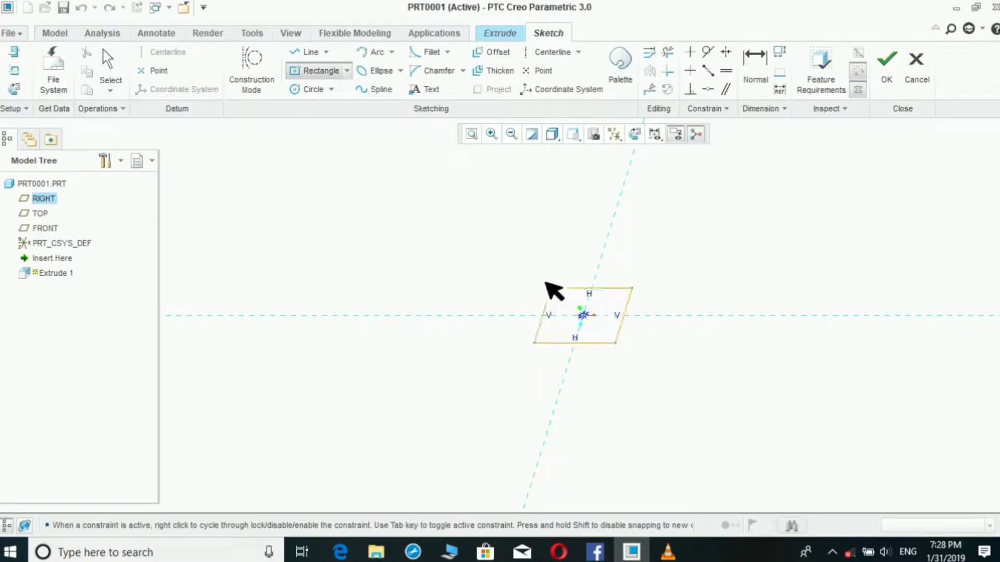
pyautogui.click(440, 244)
pyautogui.middleClick(548, 201)
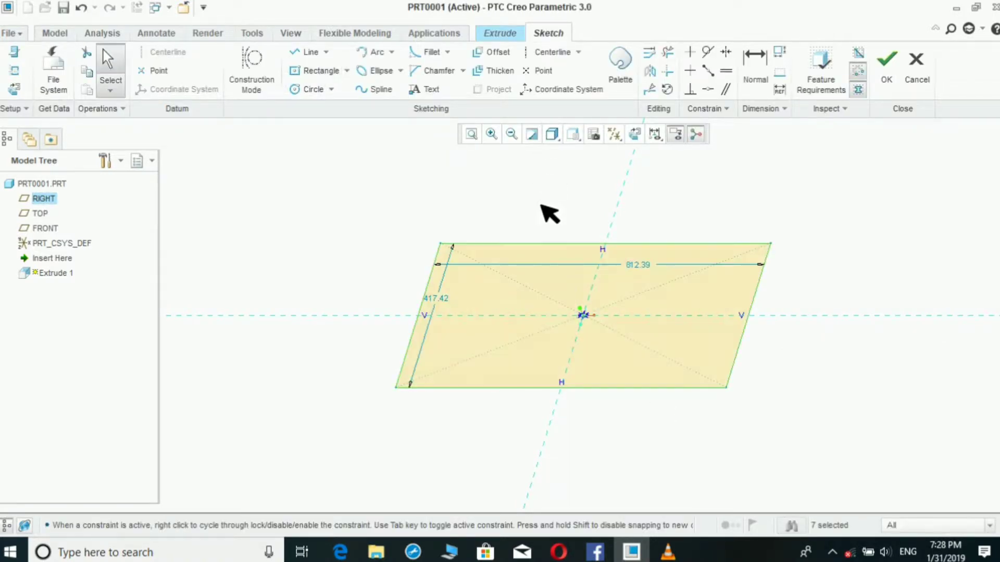
# Dimension the rectangle to 200 wide and 100 high
pyautogui.doubleClick(654, 265)
pyautogui.write('2')
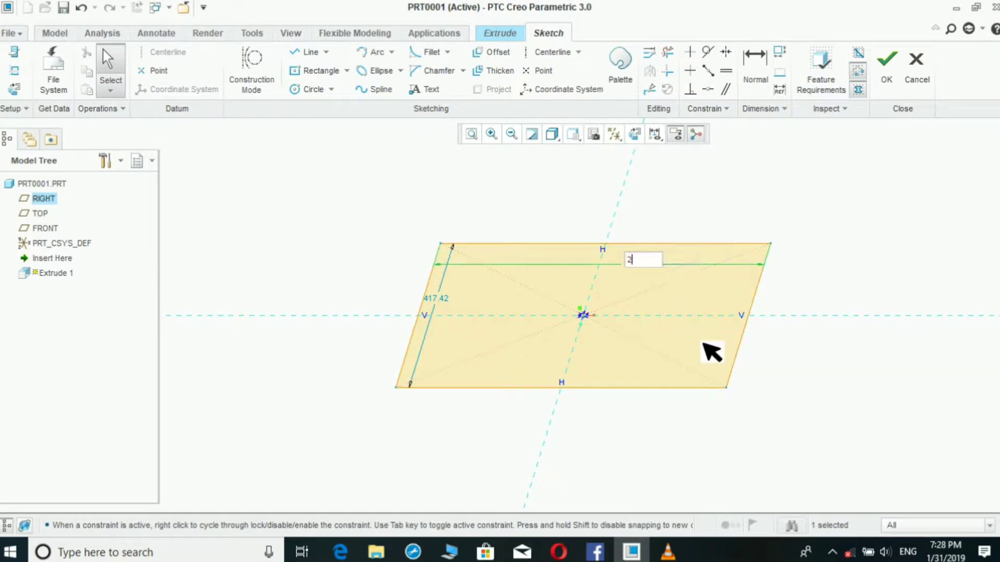
pyautogui.write('00')
pyautogui.press('Return')
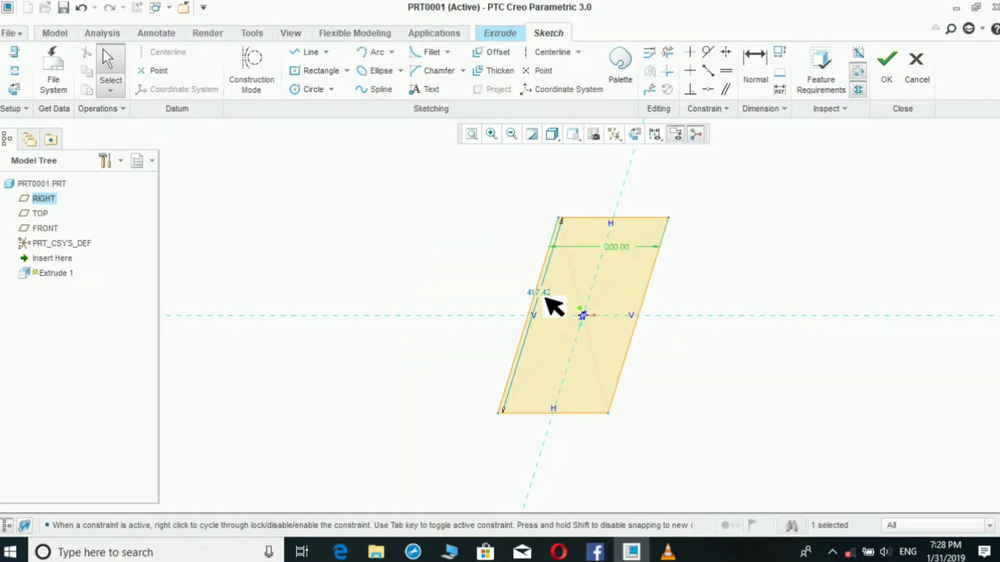
pyautogui.doubleClick(545, 296)
pyautogui.write('1')
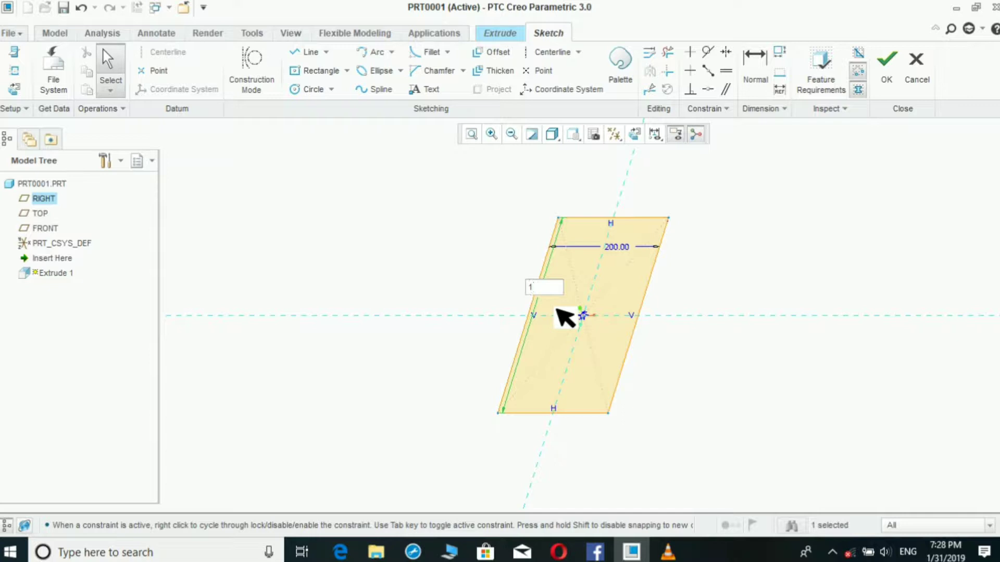
pyautogui.write('00')
pyautogui.press('Return')
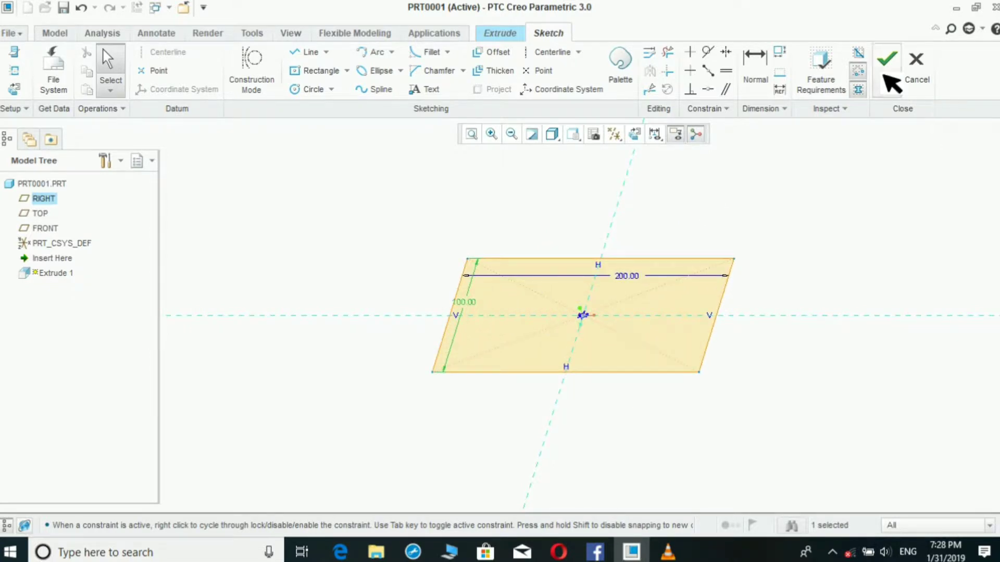
# Finish the sketch and set the extrusion depth to 20
pyautogui.click(886, 65)
pyautogui.click(124, 71)
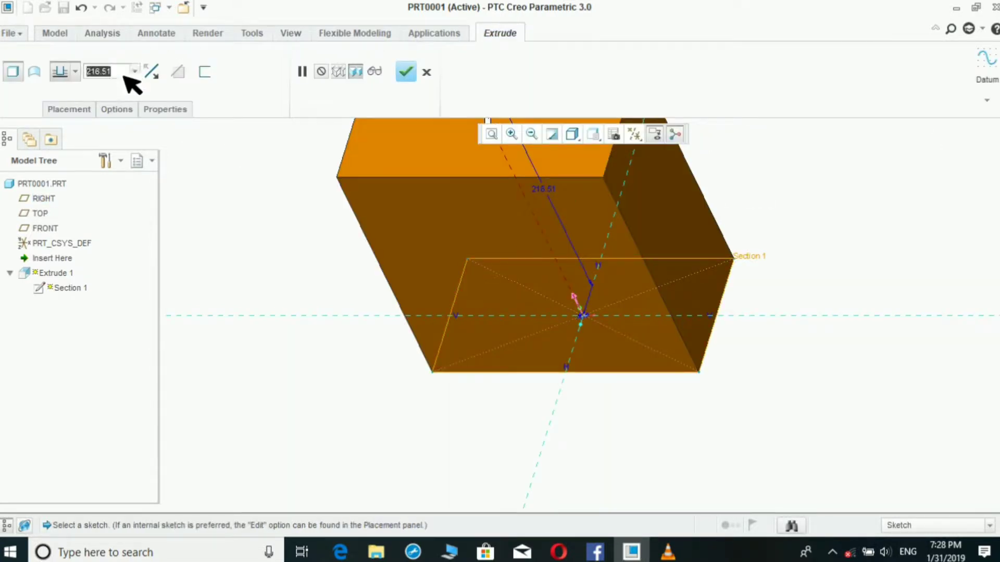
pyautogui.write('20')
pyautogui.press('Return')
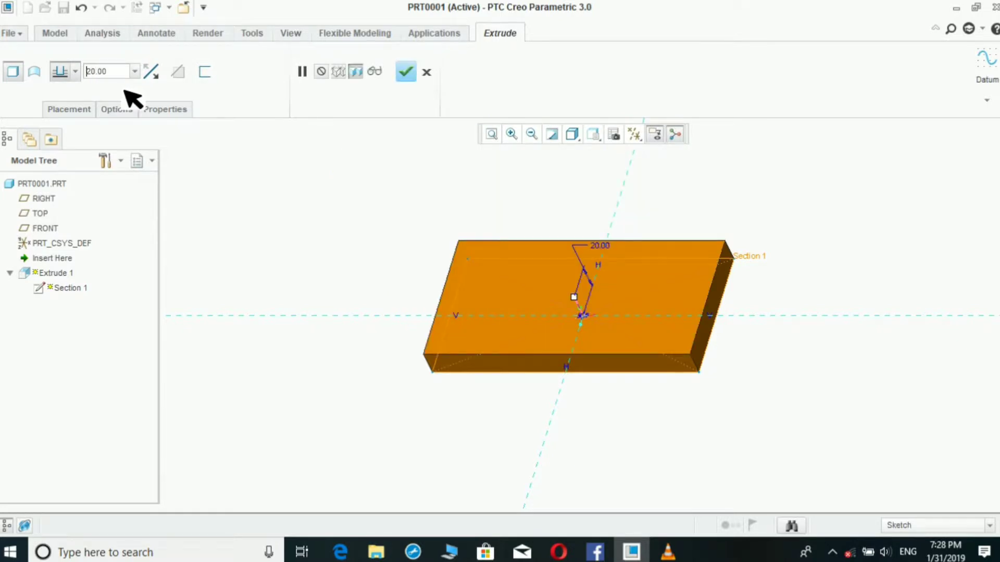
# Complete Extrude 1 and rename the 200 dimension to L
pyautogui.click(407, 72)
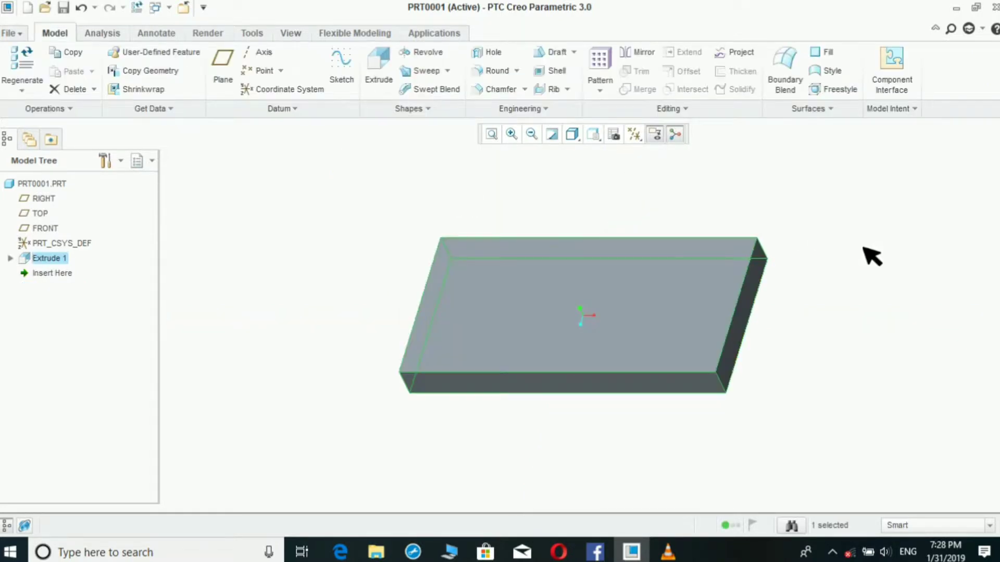
pyautogui.doubleClick(586, 330)
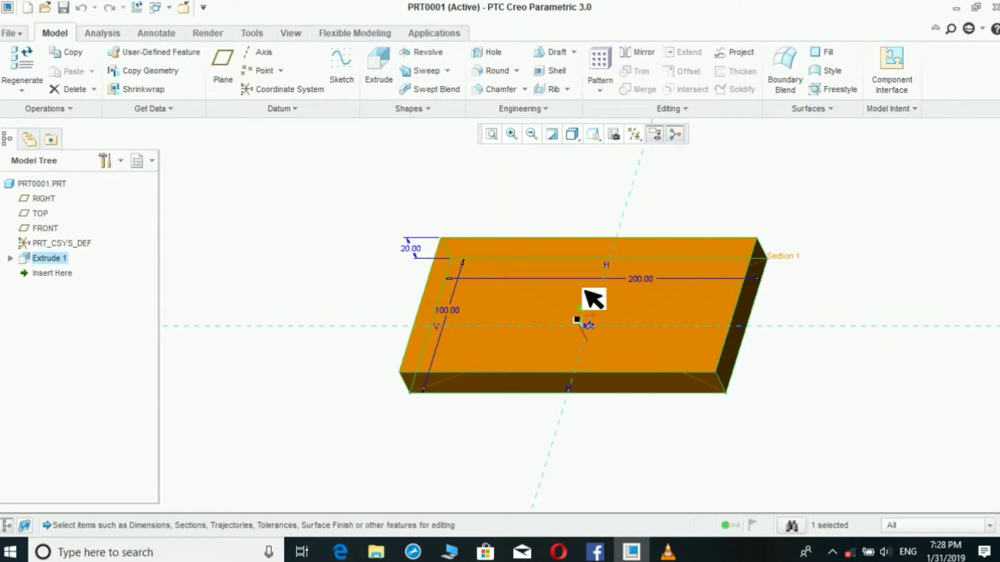
pyautogui.rightClick(645, 281)
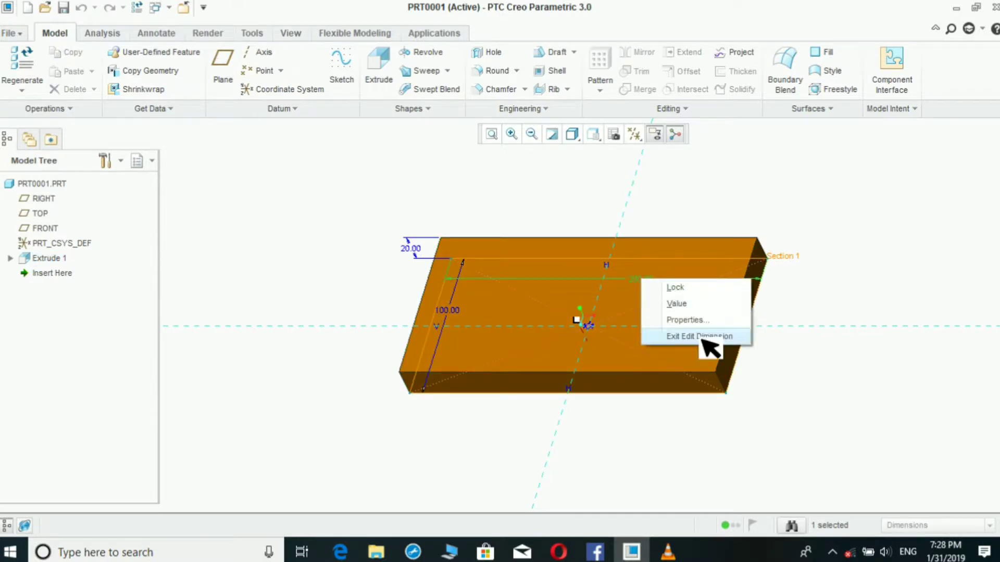
pyautogui.click(703, 321)
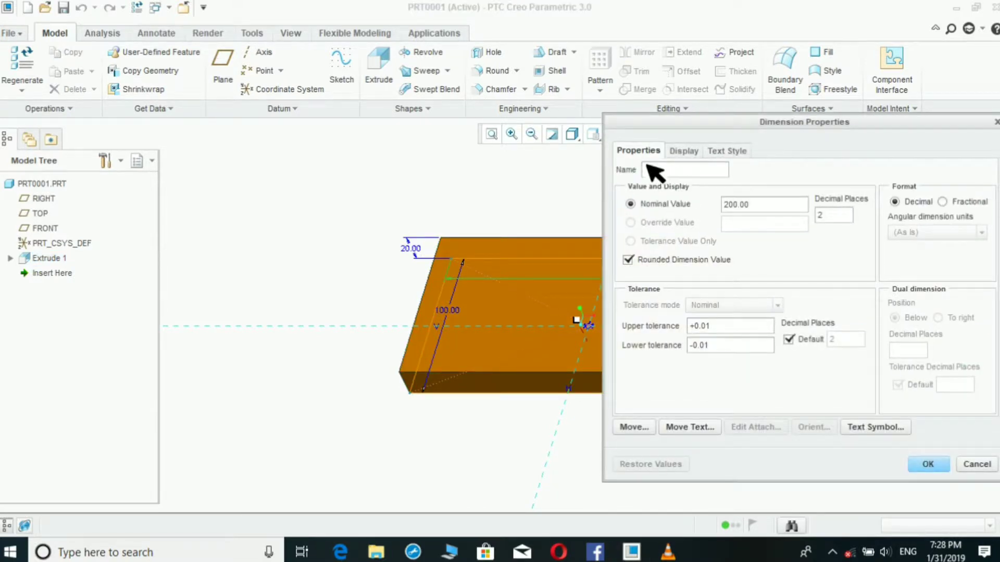
pyautogui.click(650, 167)
pyautogui.write('L')
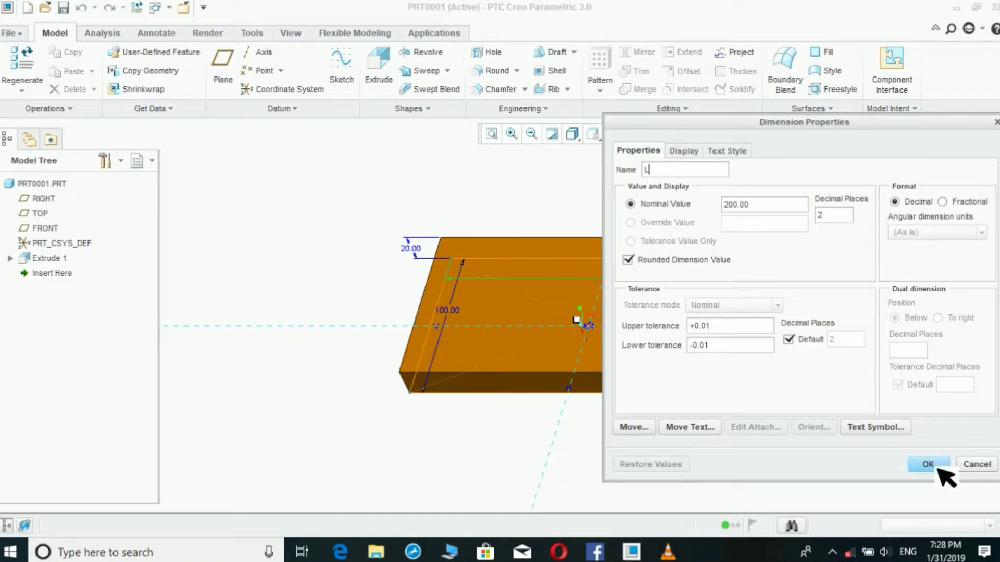
pyautogui.click(927, 464)
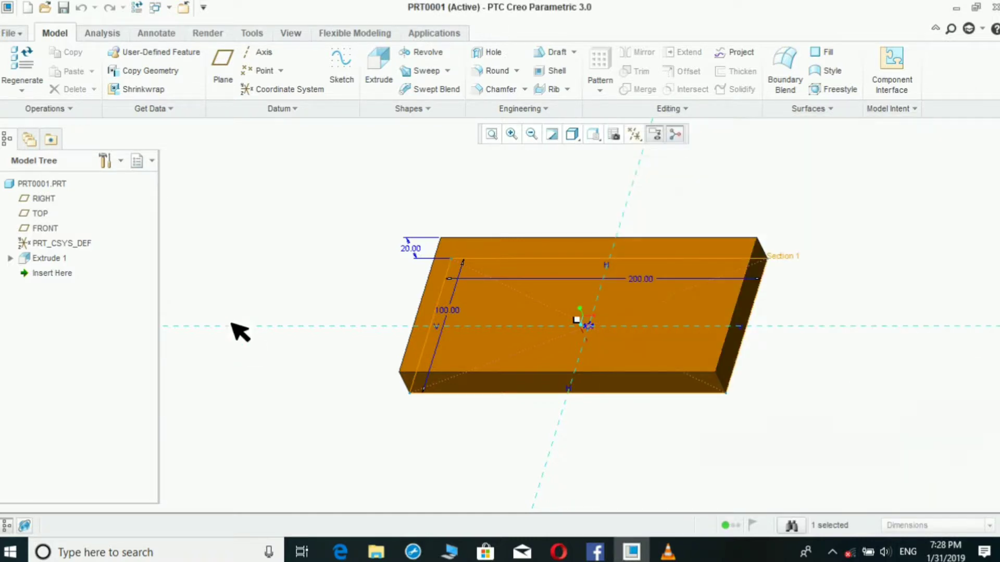
# Rename the 100 dimension from d1 to W and the 20 thickness from d0 to T
pyautogui.rightClick(458, 313)
pyautogui.click(510, 351)
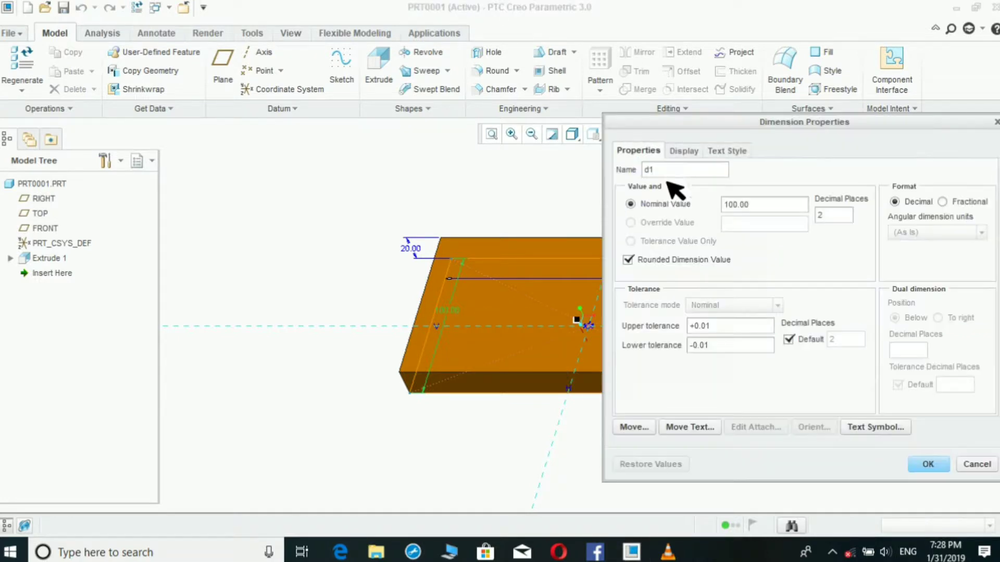
pyautogui.moveTo(670, 175); pyautogui.dragTo(610, 175)
pyautogui.write('W')
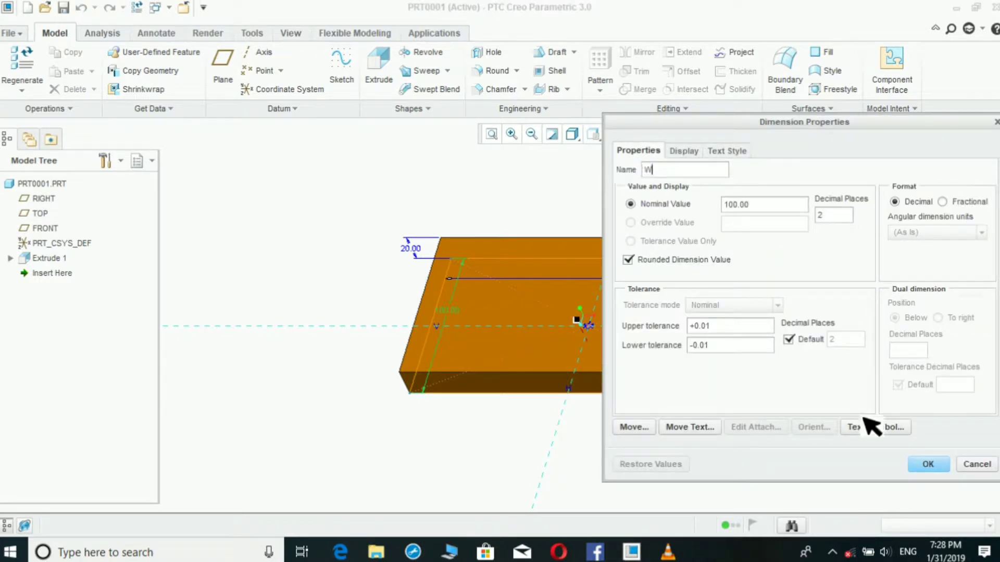
pyautogui.click(927, 464)
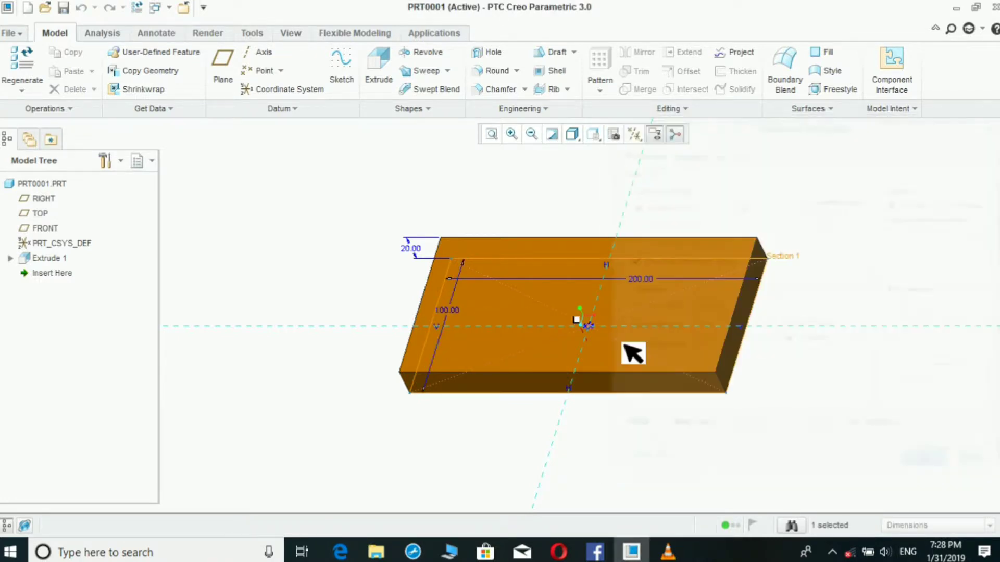
pyautogui.rightClick(409, 250)
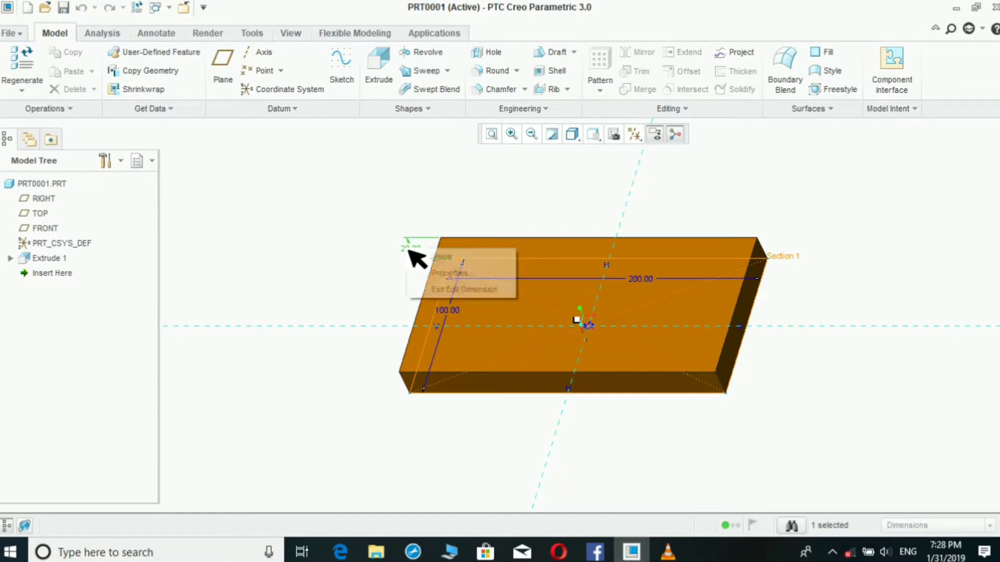
pyautogui.click(448, 275)
pyautogui.doubleClick(645, 171)
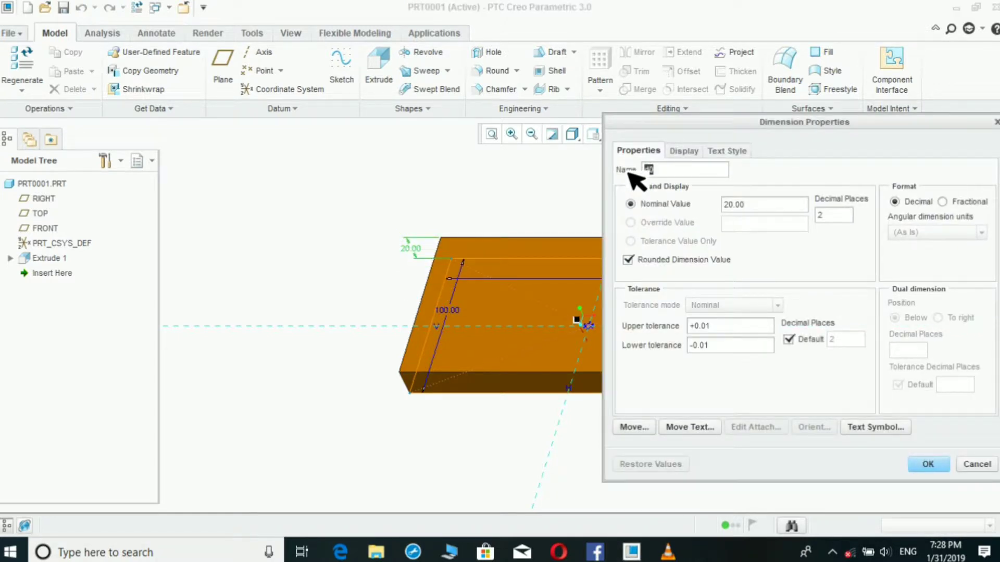
pyautogui.write('t')
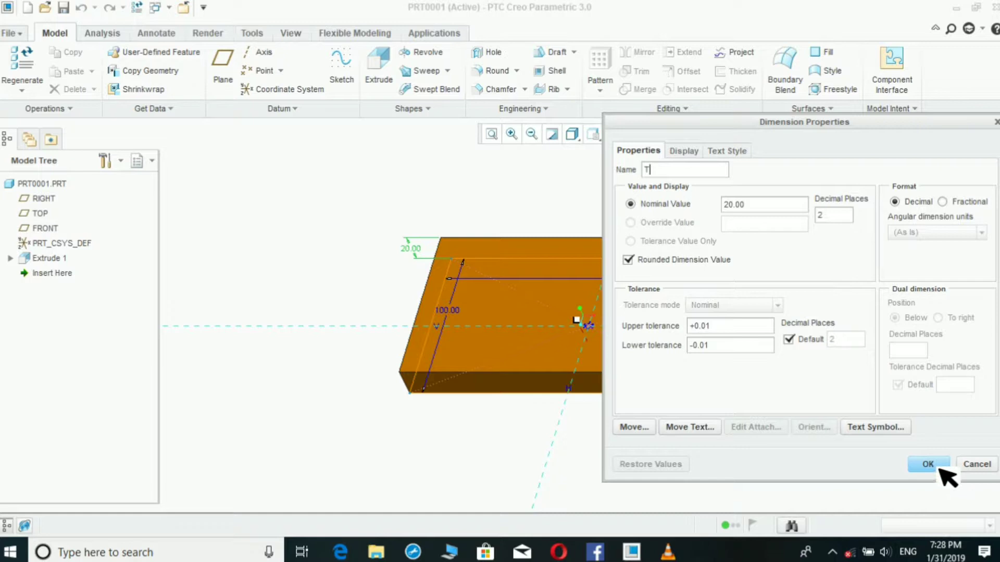
pyautogui.click(938, 465)
# Open PRT0001's program through Model Intent > Program > Edit Design
pyautogui.click(859, 313)
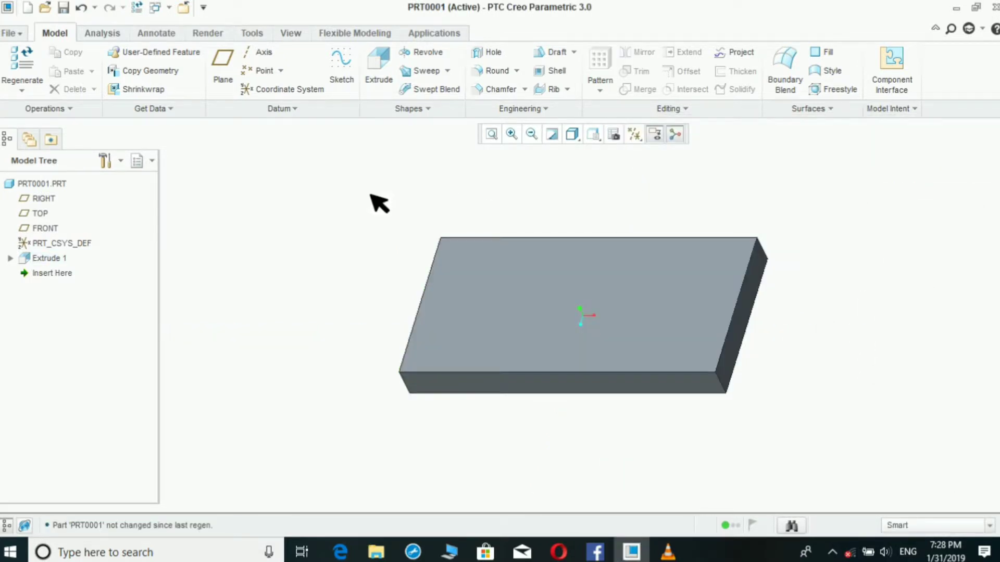
pyautogui.click(255, 33)
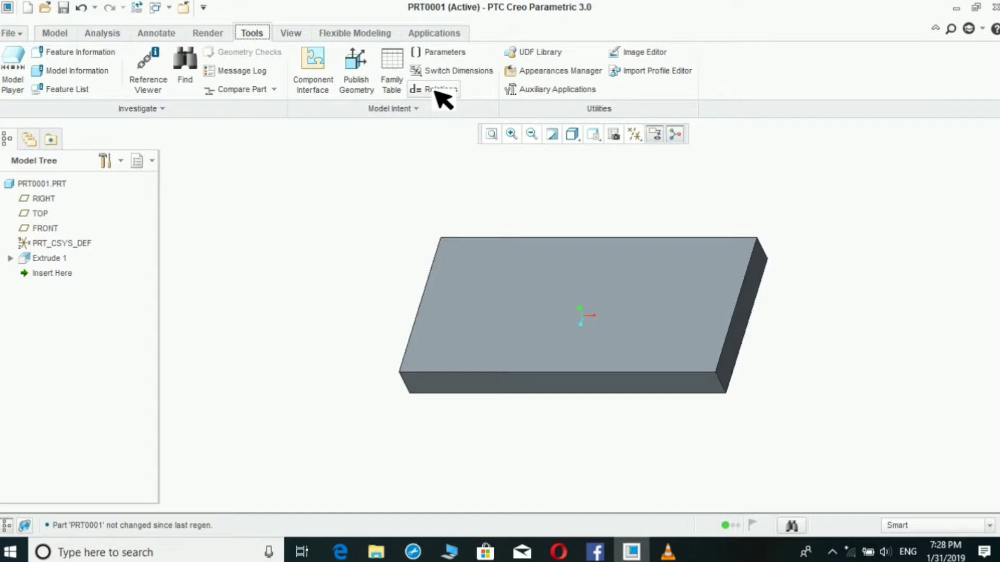
pyautogui.click(389, 109)
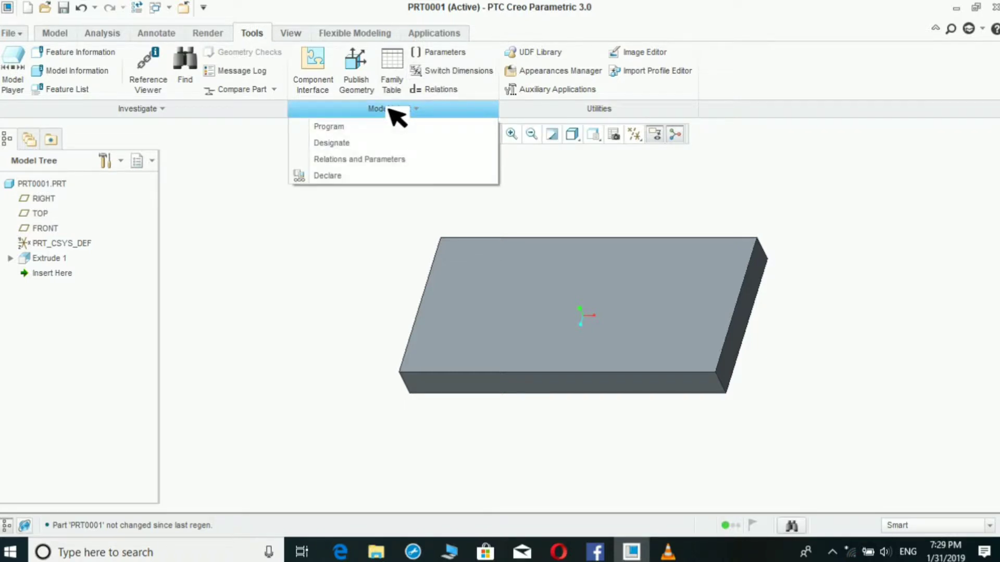
pyautogui.click(392, 128)
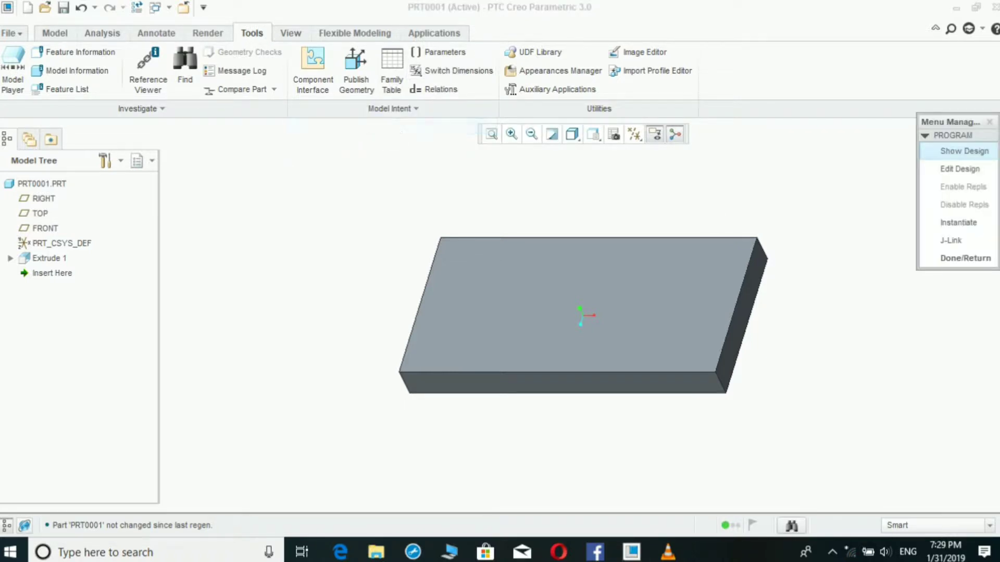
pyautogui.click(969, 170)
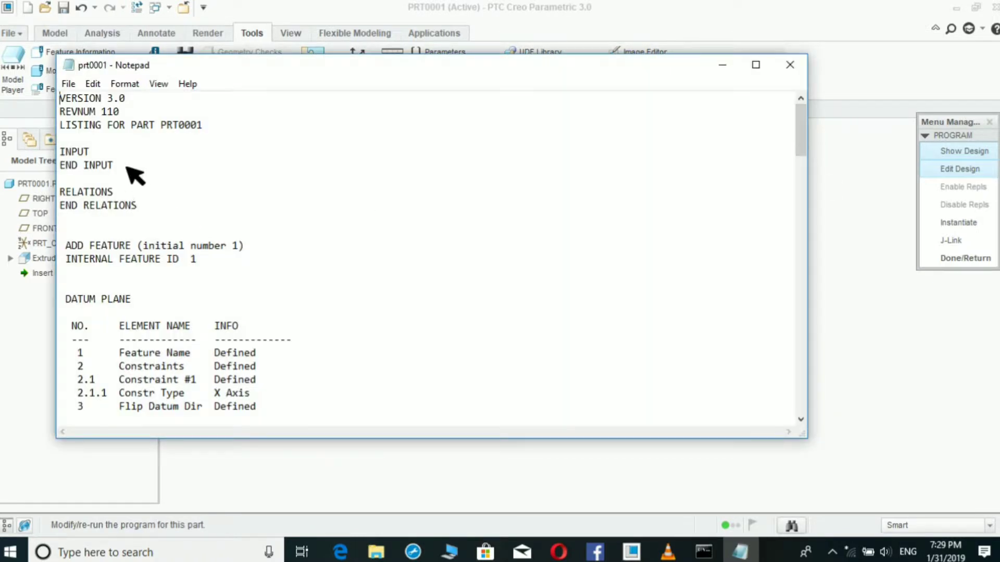
# Add PARTL NUMBER with the prompt "enter length" under INPUT
pyautogui.click(100, 151)
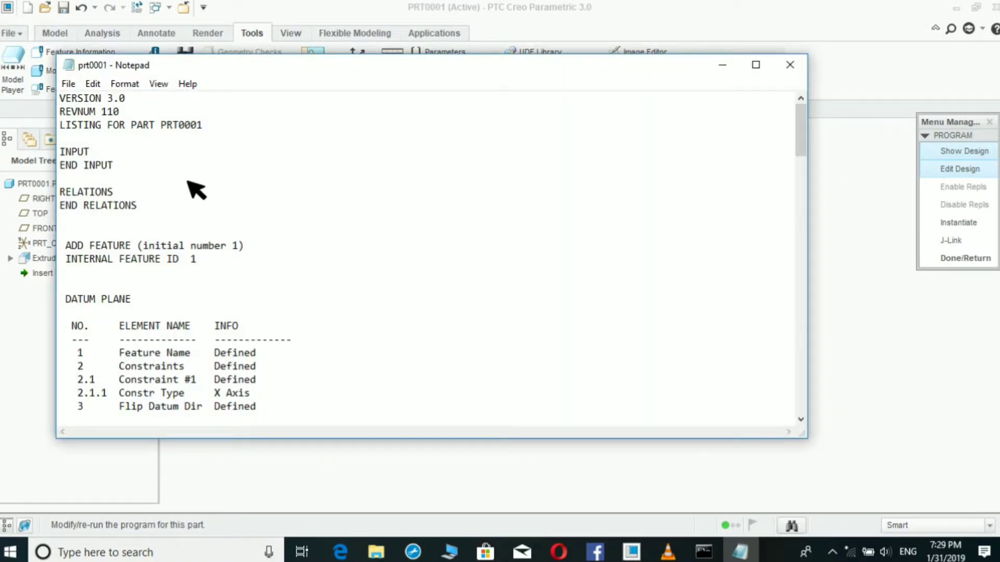
pyautogui.press('Return')
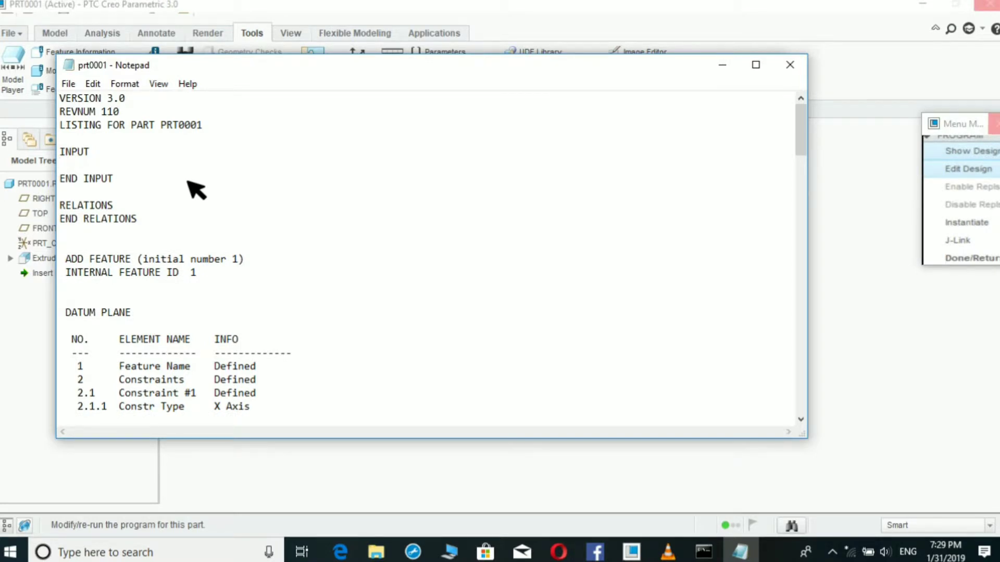
pyautogui.write('PA')
pyautogui.write('RT')
pyautogui.write('L')
pyautogui.write('NUMBER')
pyautogui.press('Return')
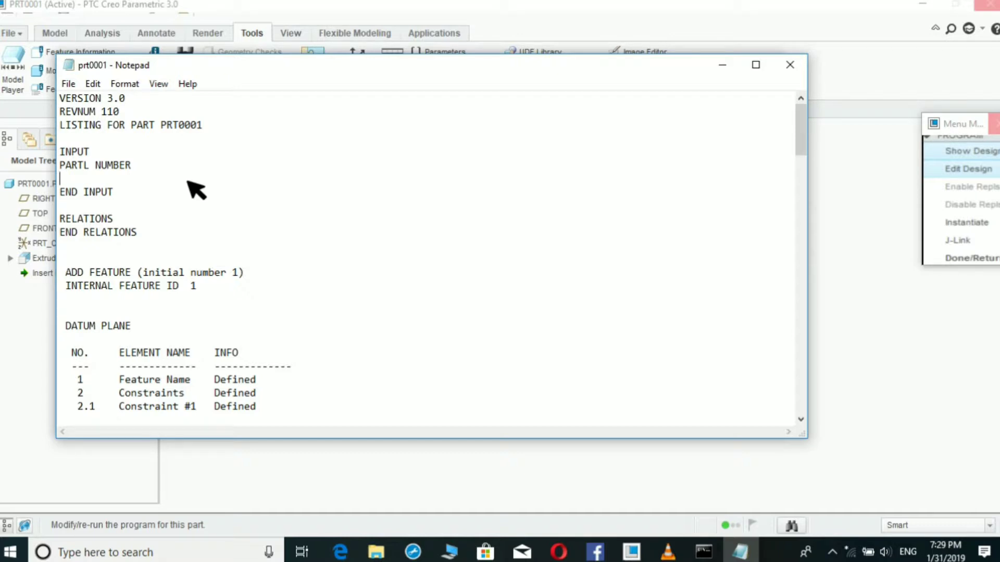
pyautogui.write('"')
pyautogui.write('enter')
pyautogui.write(' lent')
pyautogui.press('Return')
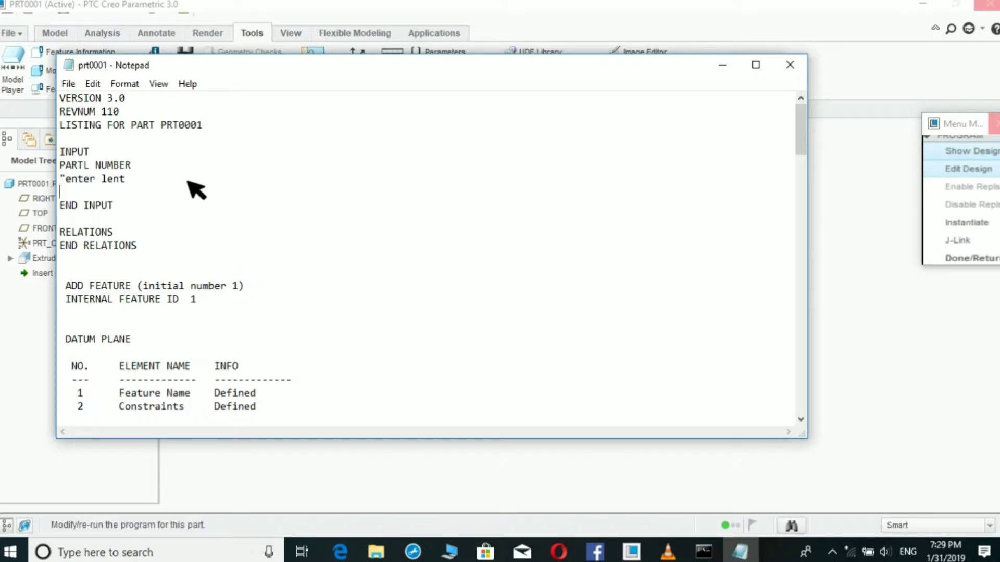
pyautogui.press('BackSpace')
pyautogui.press('BackSpace')
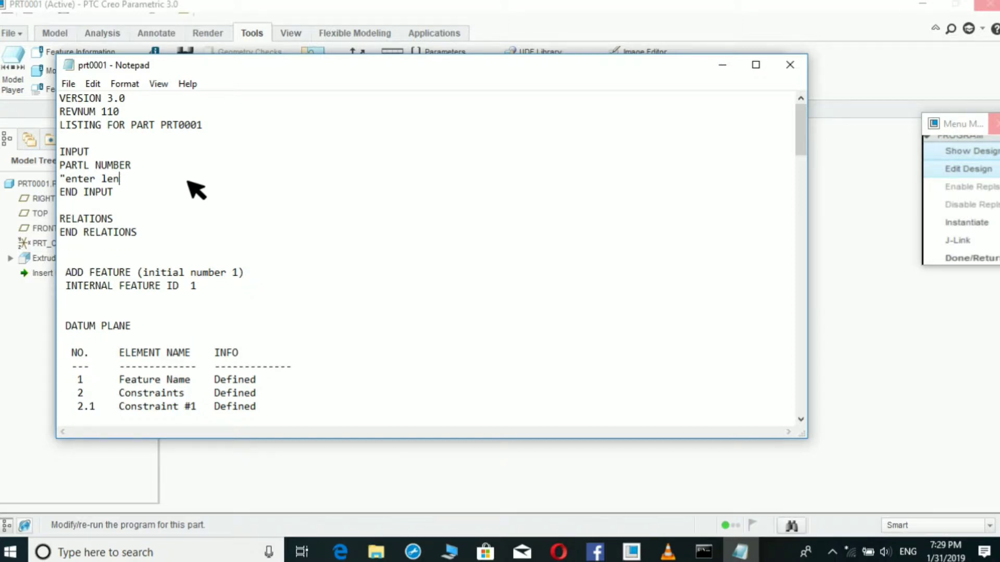
pyautogui.write('gth')
pyautogui.write('"')
pyautogui.press('Return')
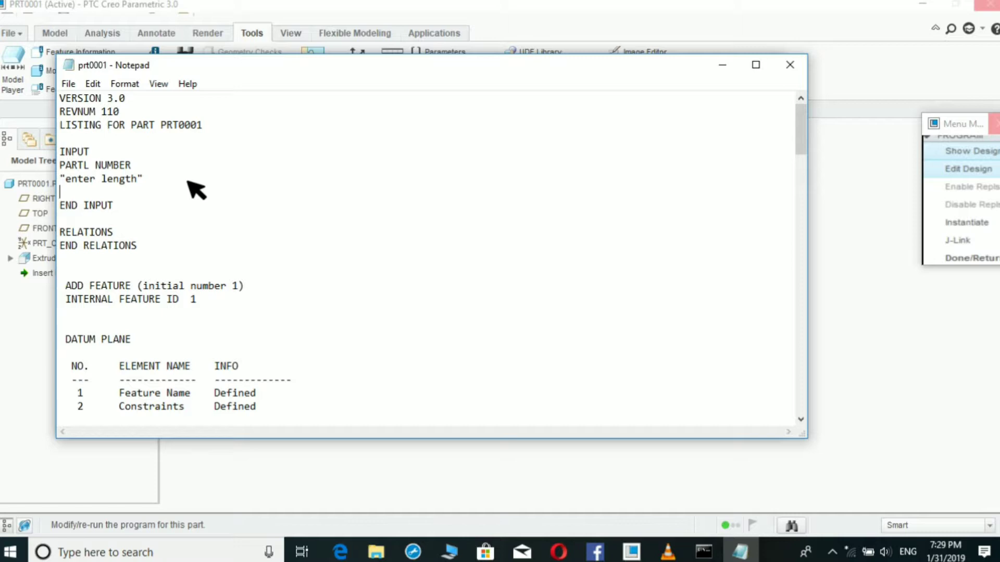
# Add PARTW NUMBER with the prompt "enter width" below it
pyautogui.write('PART')
pyautogui.write('W')
pyautogui.write('NUMBE')
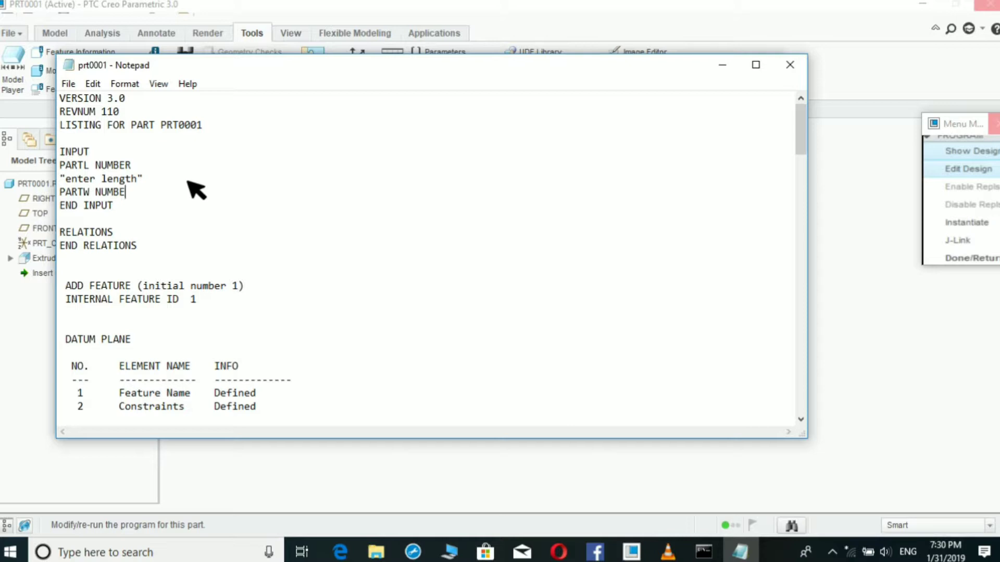
pyautogui.write('R')
pyautogui.press('Return')
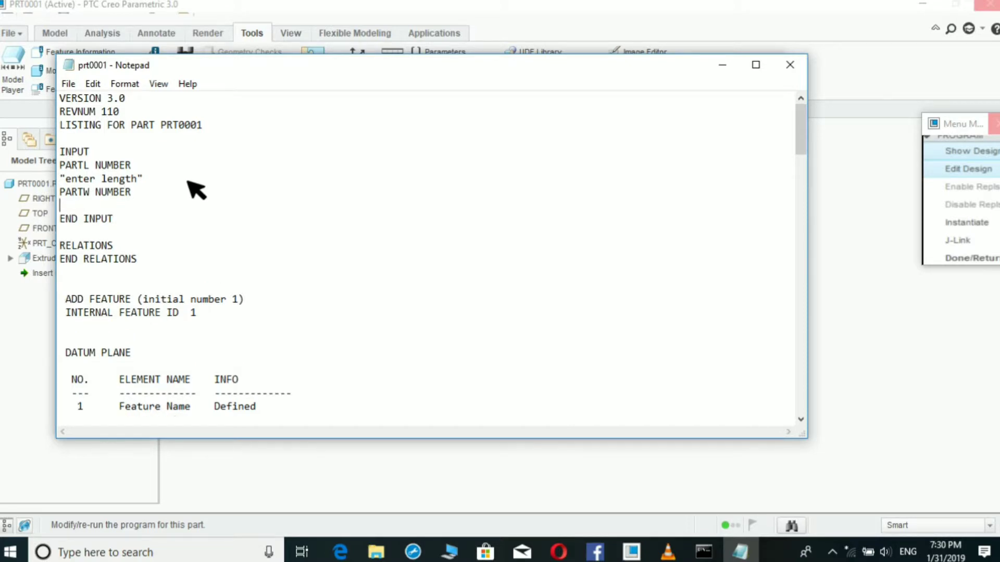
pyautogui.write('"en')
pyautogui.write('ter ')
pyautogui.write('width')
pyautogui.write('"')
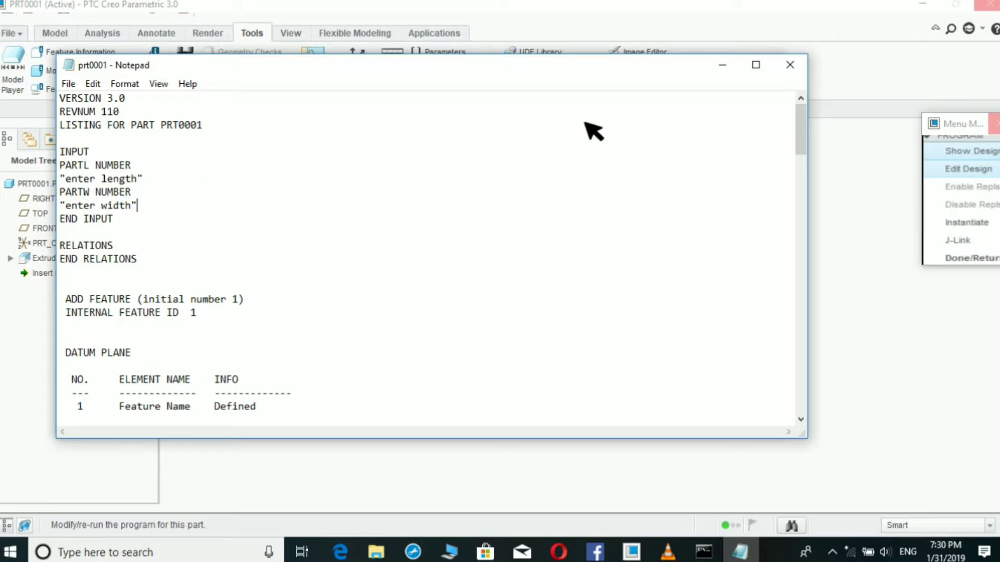
# Save and incorporate the program, entering 200 for PARTL and 100 for PARTW
pyautogui.click(796, 72)
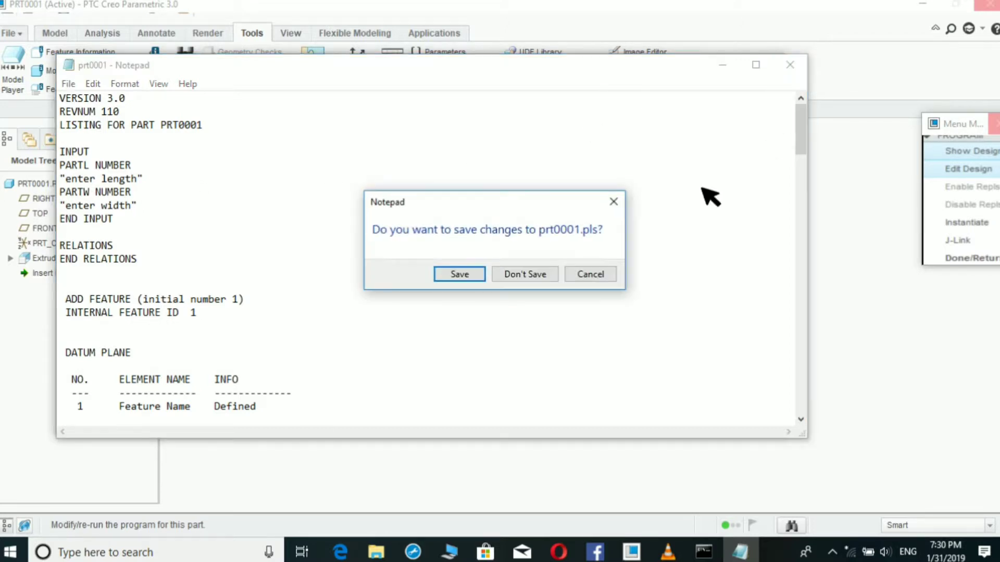
pyautogui.click(460, 275)
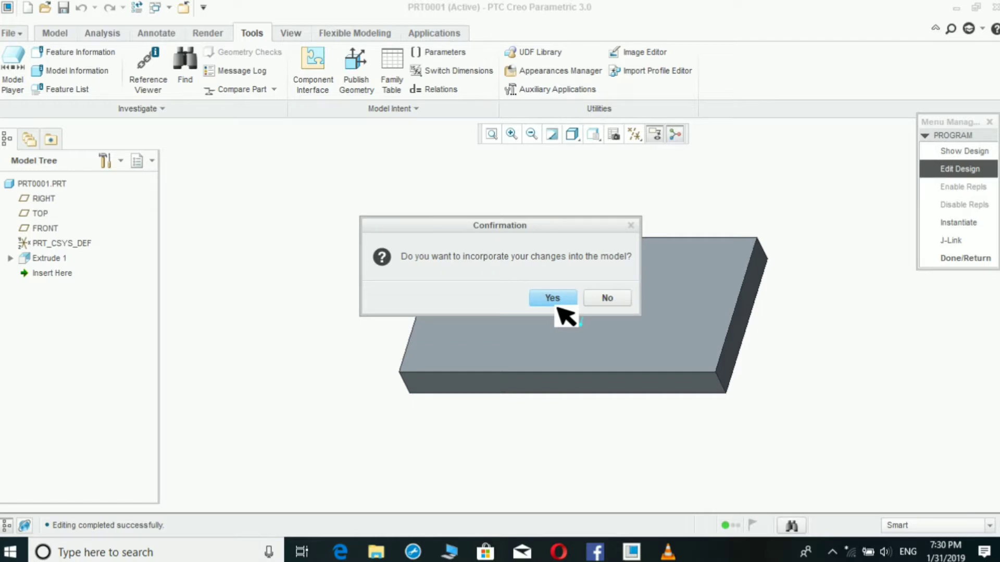
pyautogui.click(563, 299)
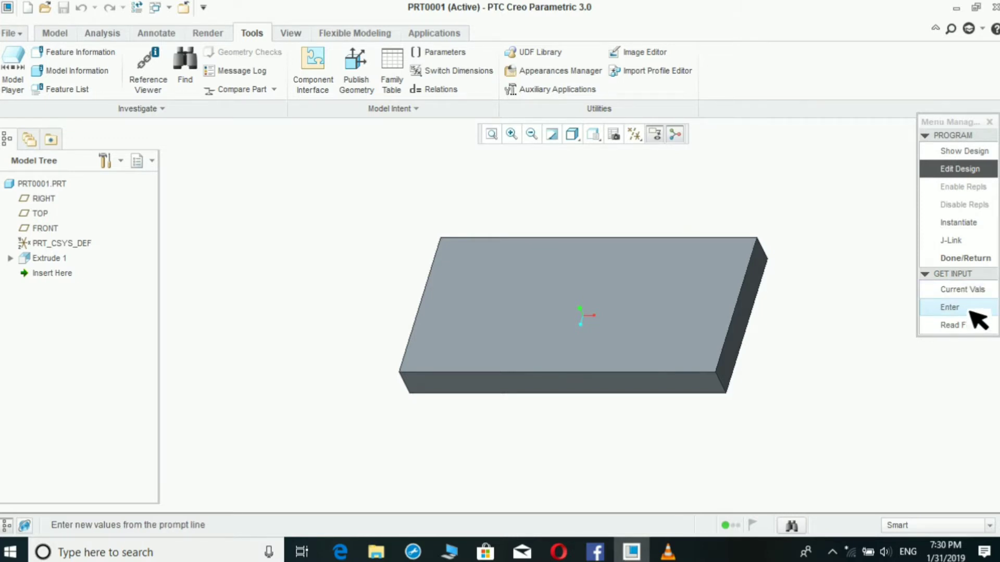
pyautogui.click(968, 308)
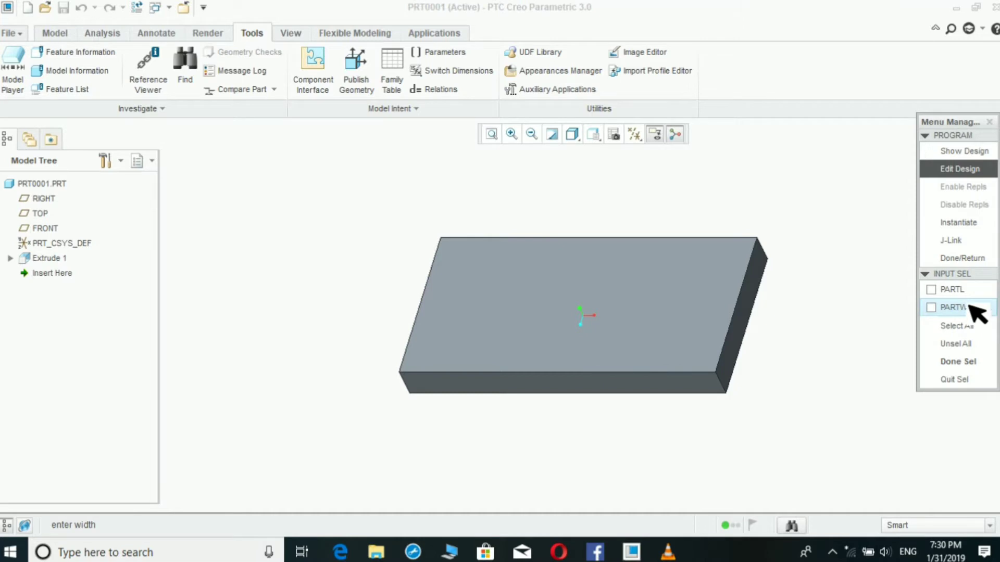
pyautogui.click(963, 290)
pyautogui.click(966, 307)
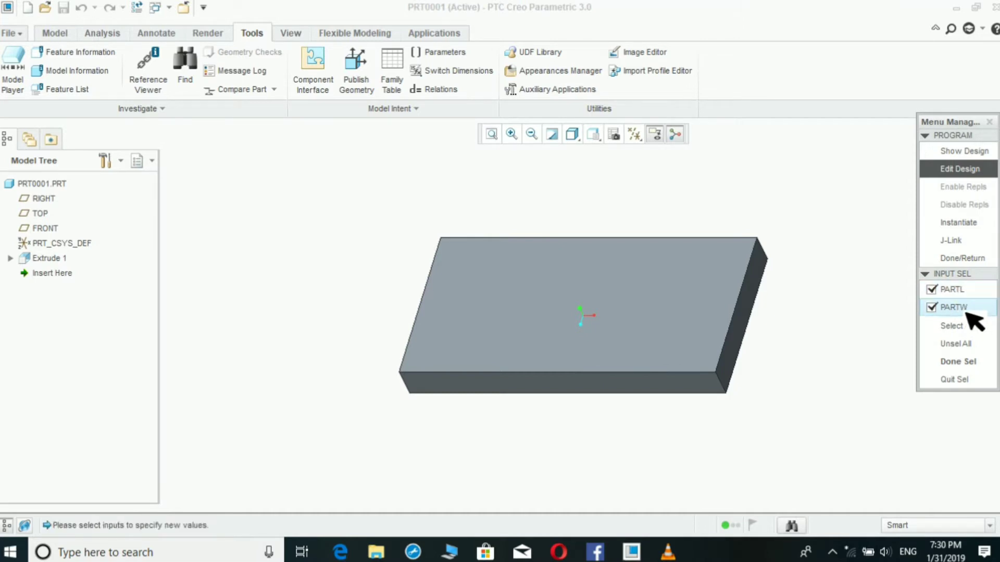
pyautogui.click(972, 363)
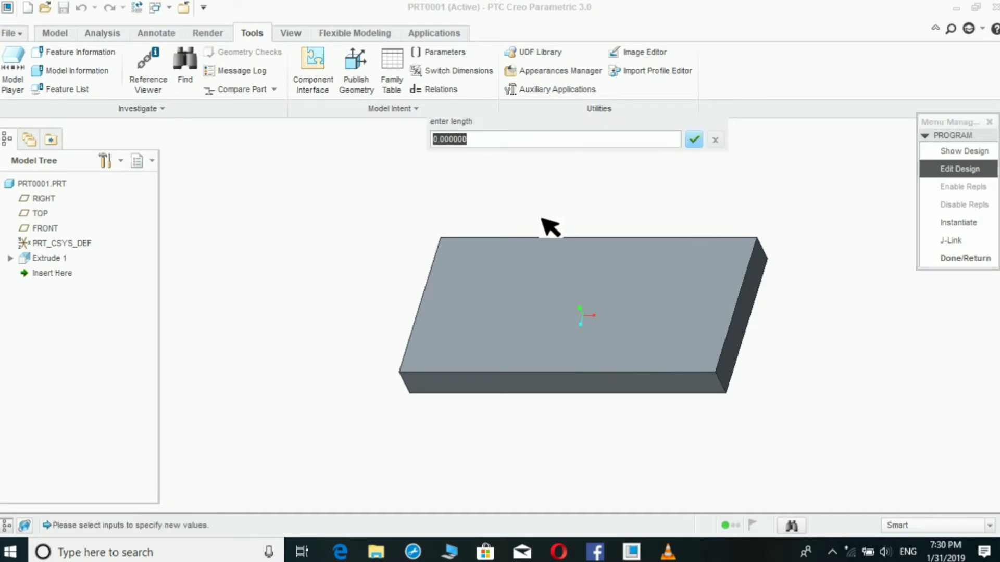
pyautogui.write('200')
pyautogui.press('Return')
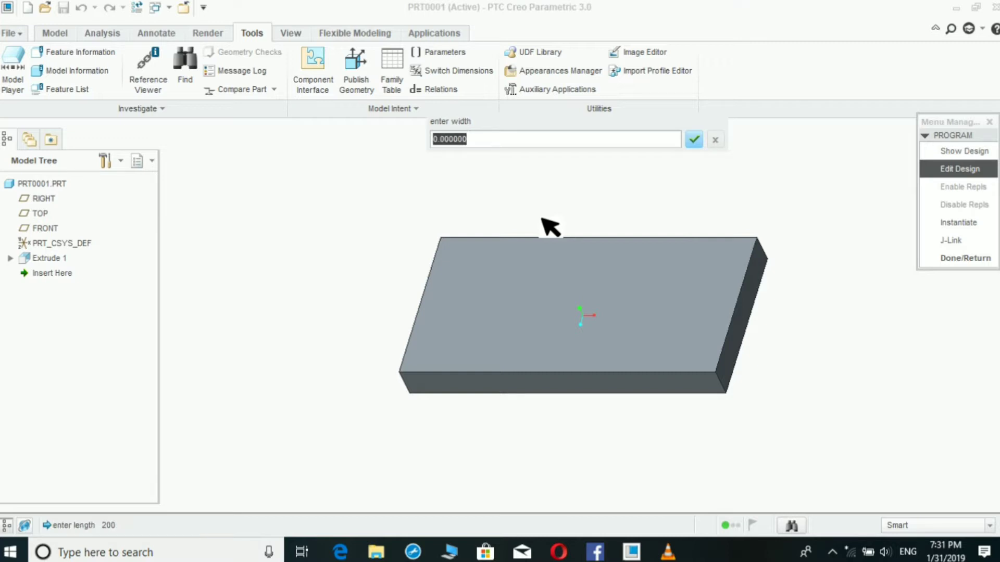
pyautogui.write('100')
pyautogui.press('Return')
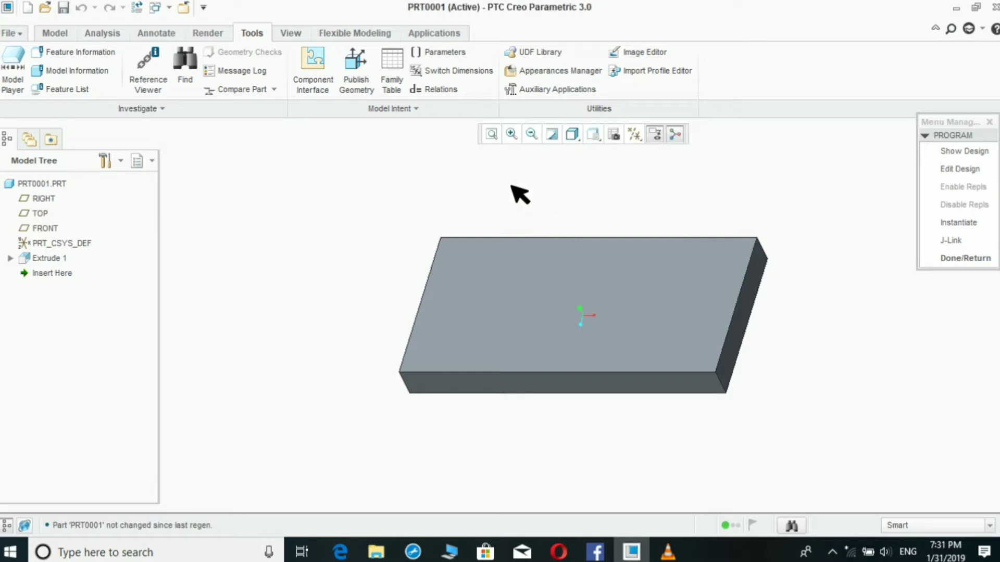
# Close the program menu, show the plate's dimensions and regenerate with Current Vals
pyautogui.click(968, 259)
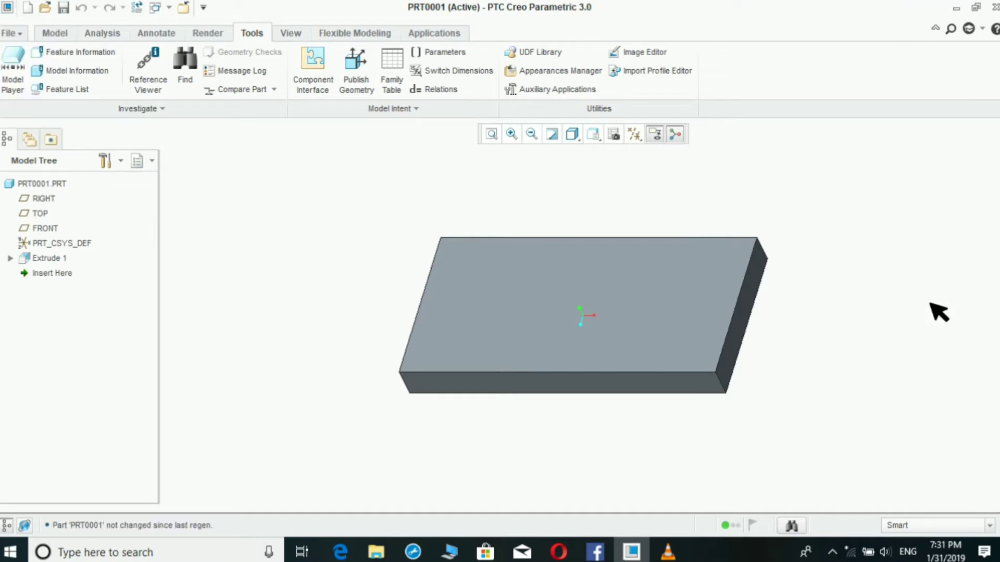
pyautogui.doubleClick(577, 275)
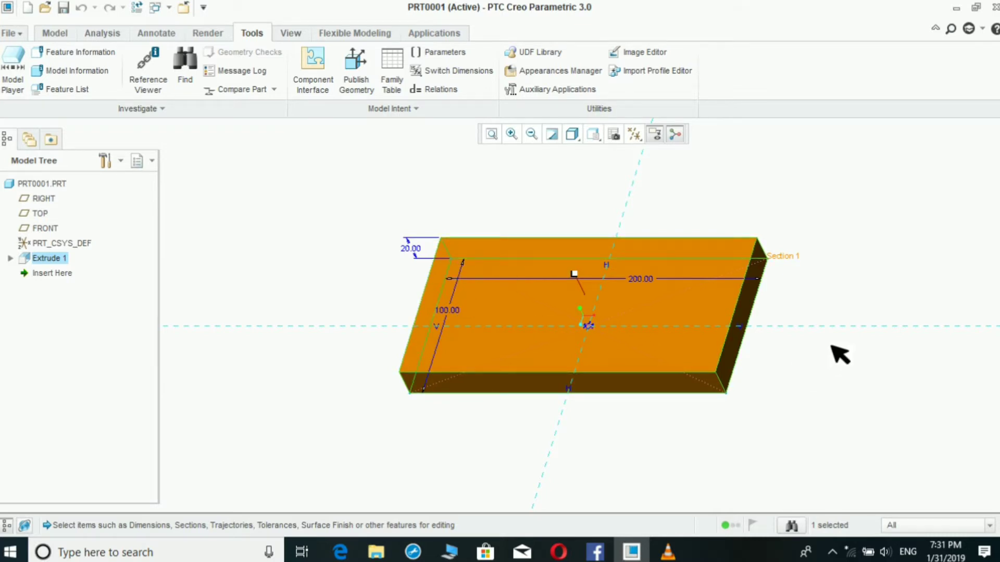
pyautogui.hotkey('ctrl', 'g')
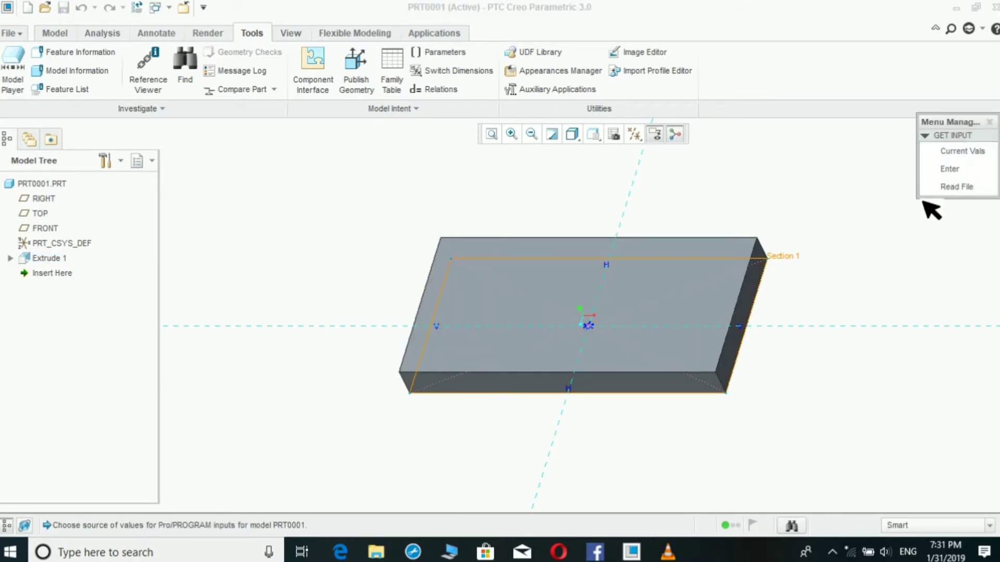
pyautogui.click(962, 151)
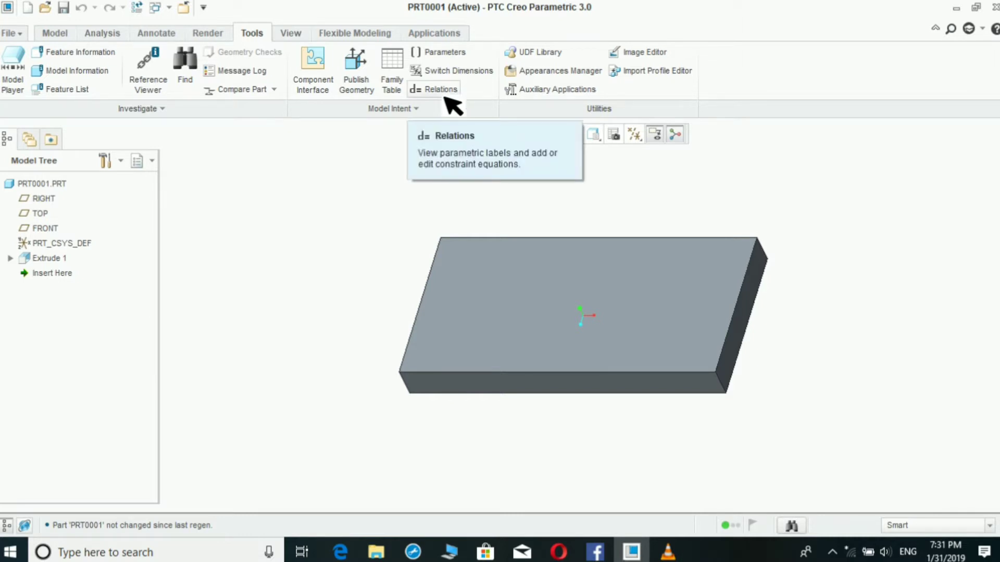
# In Relations, pick the plate's L dimension and enter L =PARTL and W =PARTW
pyautogui.scroll(3, 326, 292)
pyautogui.click(457, 89)
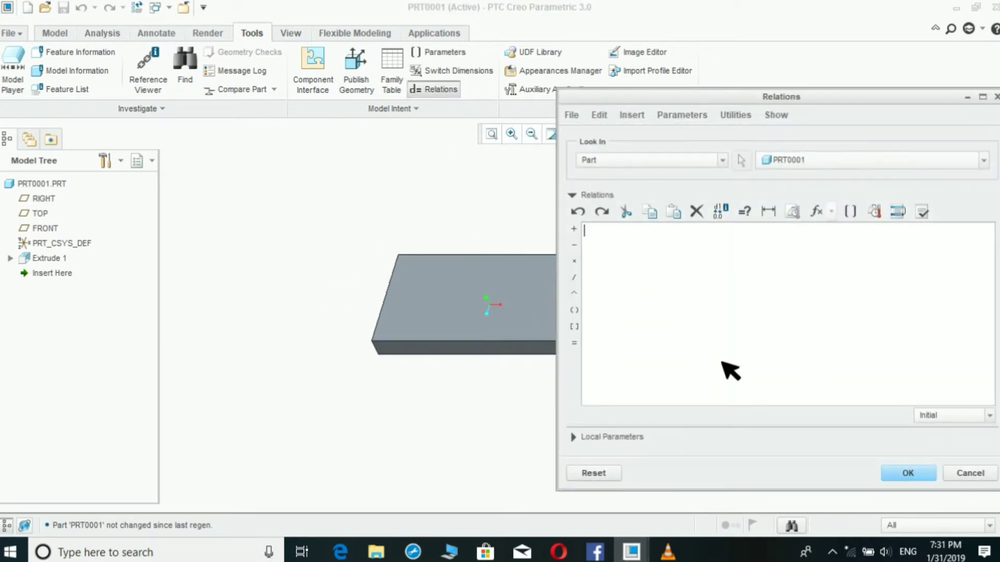
pyautogui.click(476, 321)
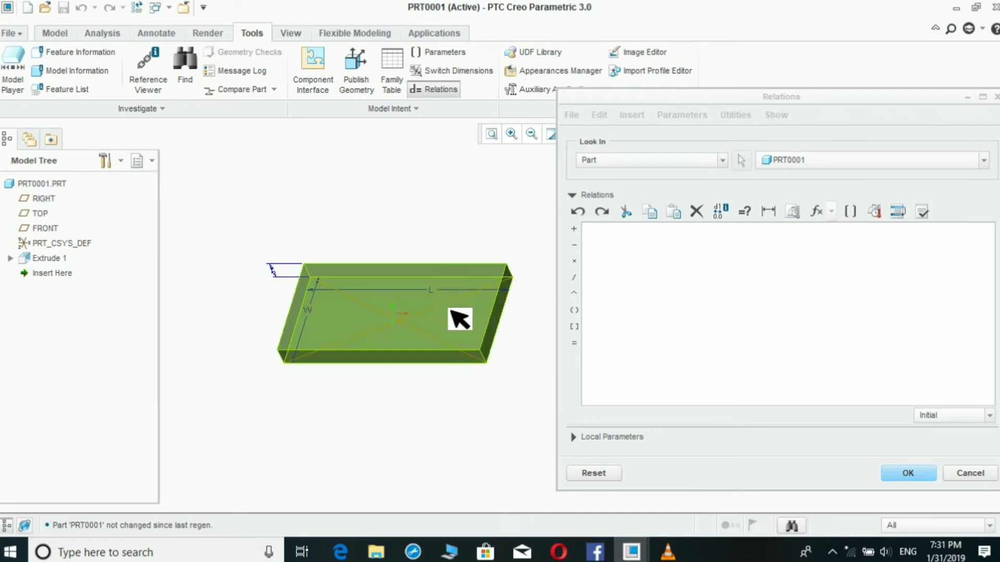
pyautogui.scroll(-3, 451, 311)
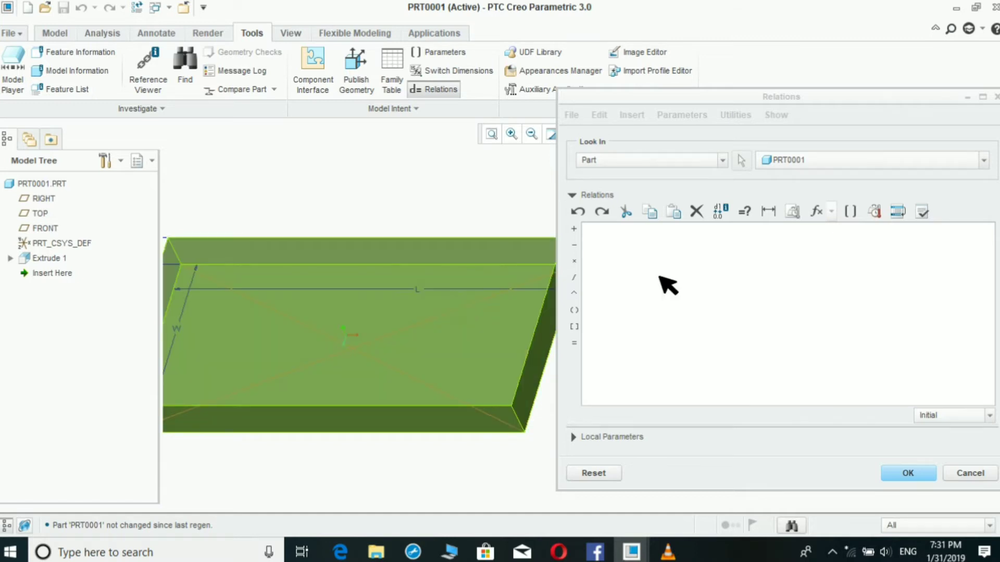
pyautogui.click(422, 293)
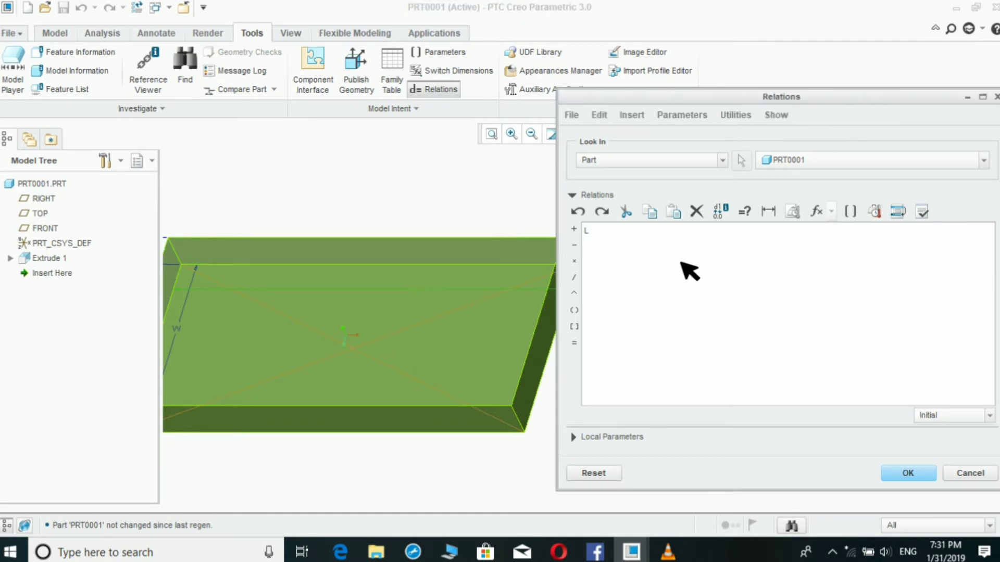
pyautogui.write('=')
pyautogui.write('PART')
pyautogui.write('L')
pyautogui.press('Return')
pyautogui.write('W')
pyautogui.write(' =PA')
pyautogui.write('RTW')
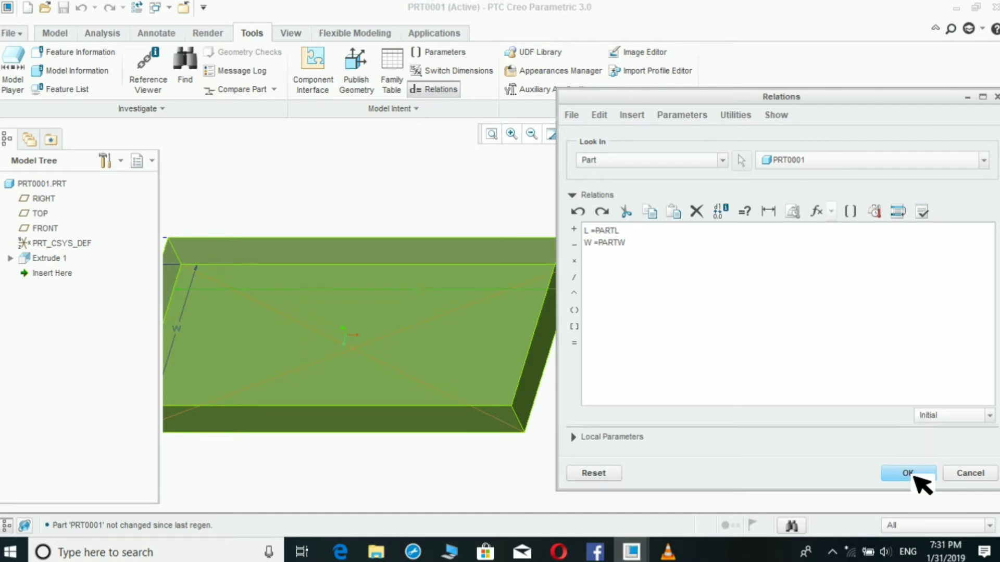
pyautogui.click(909, 473)
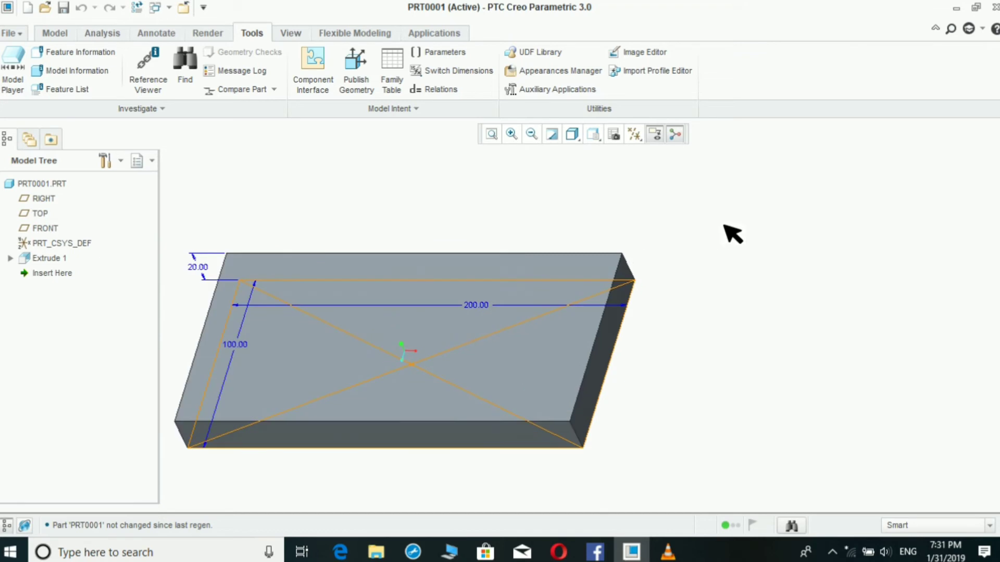
# Regenerate with Current Vals, repaint, switch to the Model tab and regenerate again
pyautogui.hotkey('ctrl', 'g')
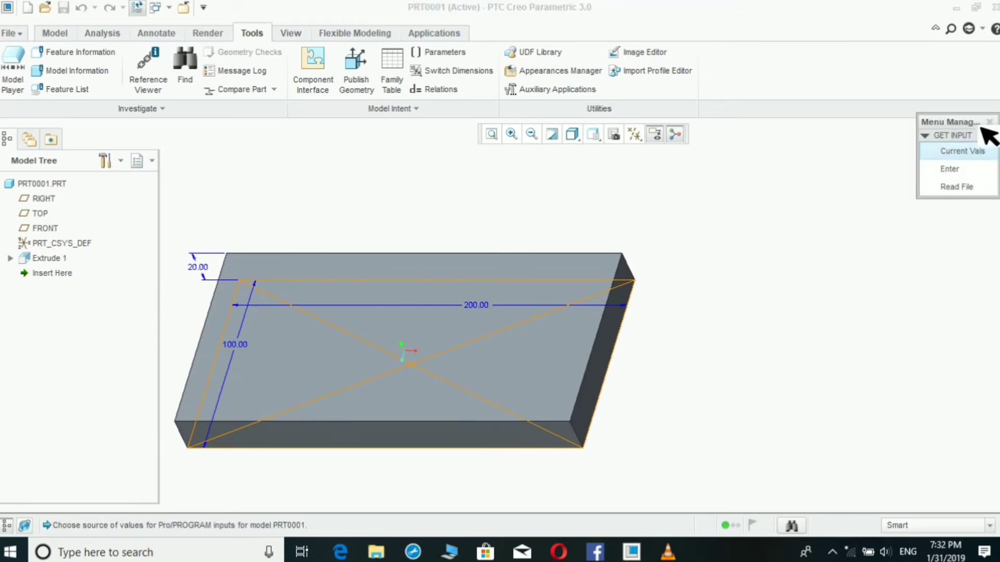
pyautogui.click(974, 150)
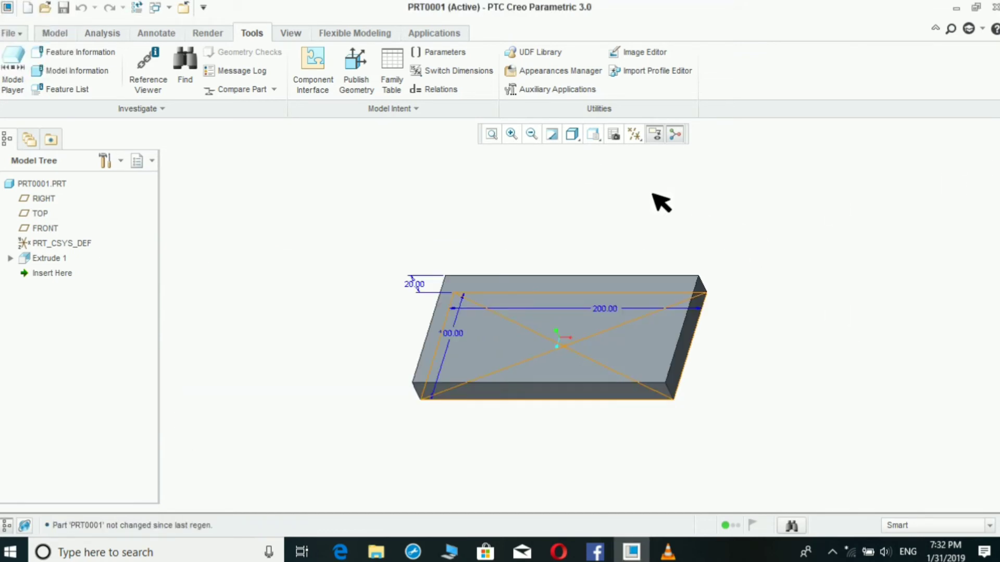
pyautogui.click(552, 136)
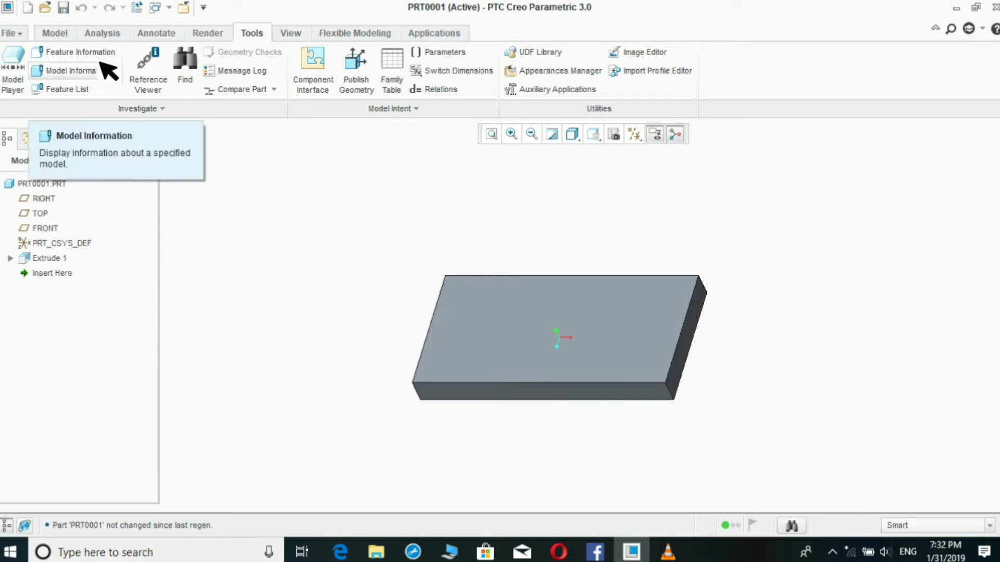
pyautogui.click(61, 32)
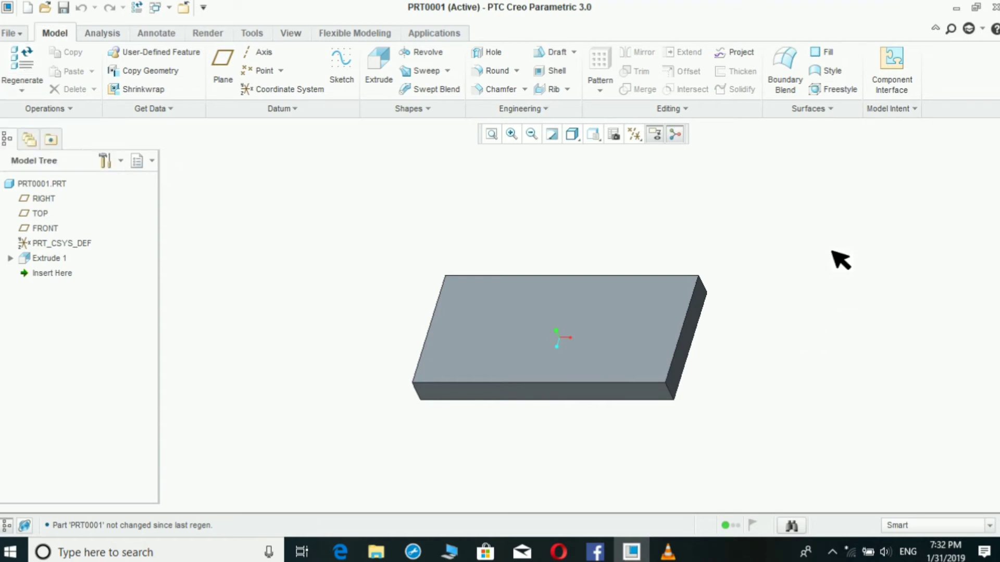
pyautogui.hotkey('ctrl', 'g')
# Enter new program inputs PARTL = 100 and PARTW = 50 to regenerate the plate
pyautogui.click(952, 168)
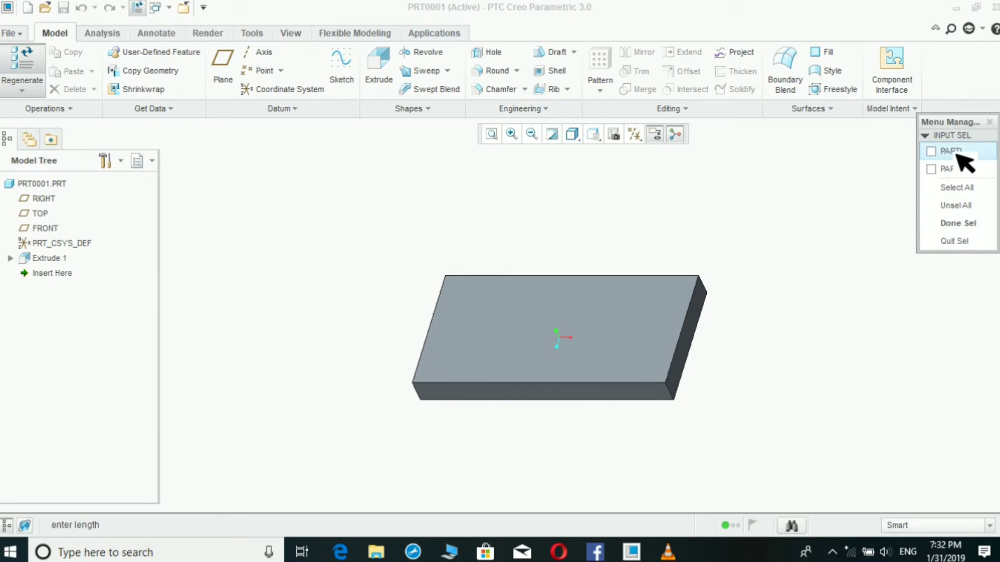
pyautogui.click(957, 154)
pyautogui.click(958, 169)
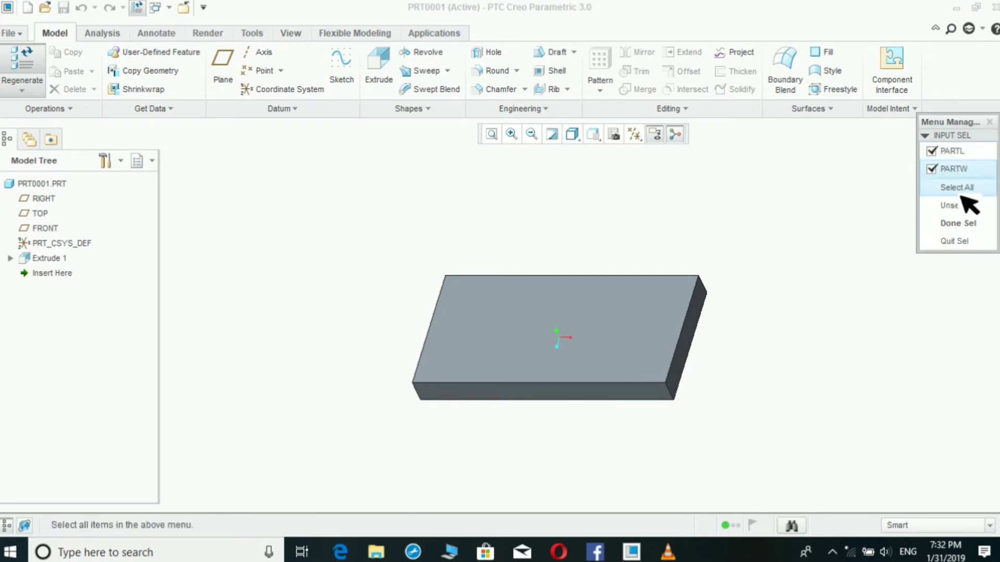
pyautogui.click(958, 223)
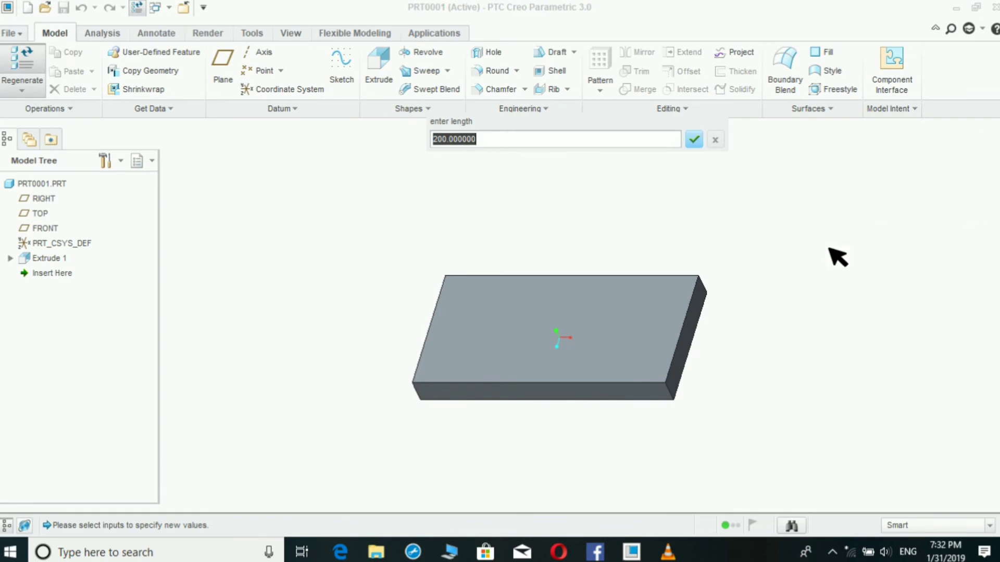
pyautogui.write('100')
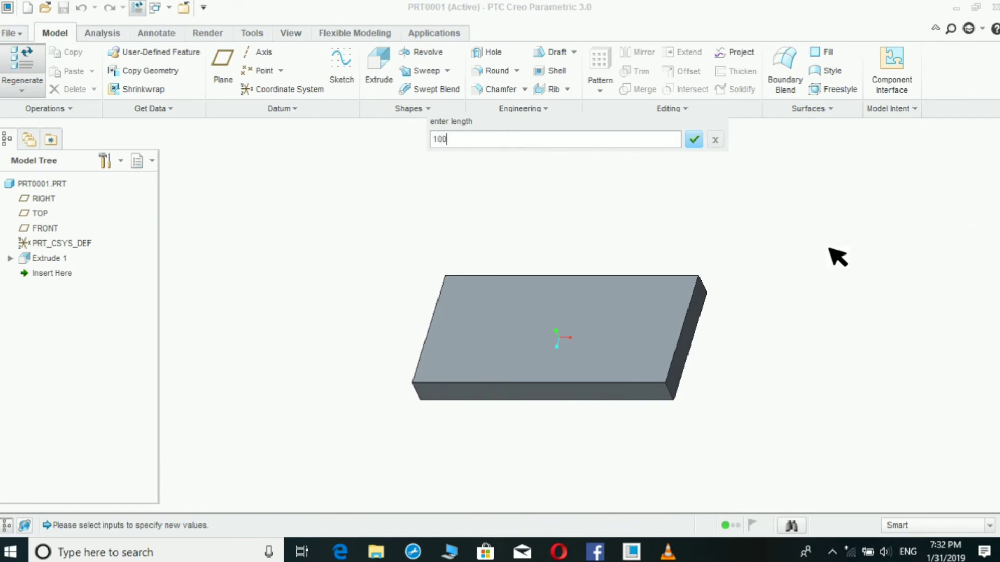
pyautogui.press('Return')
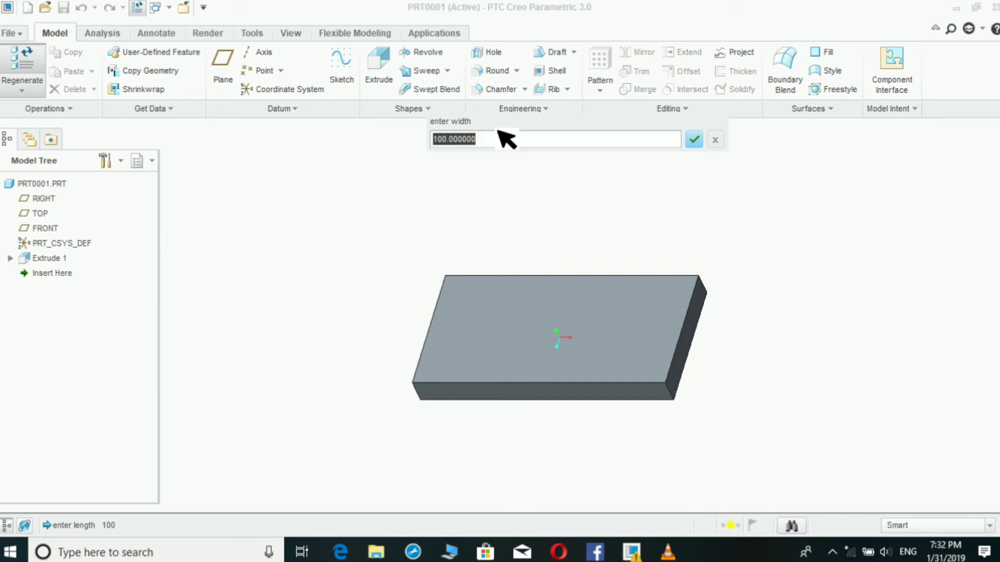
pyautogui.write('20')
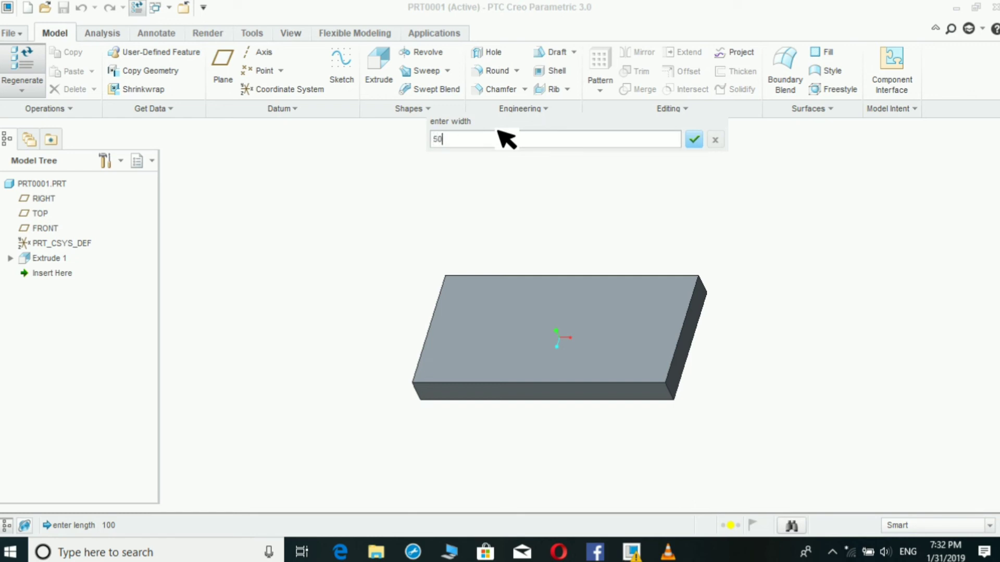
pyautogui.press('Return')
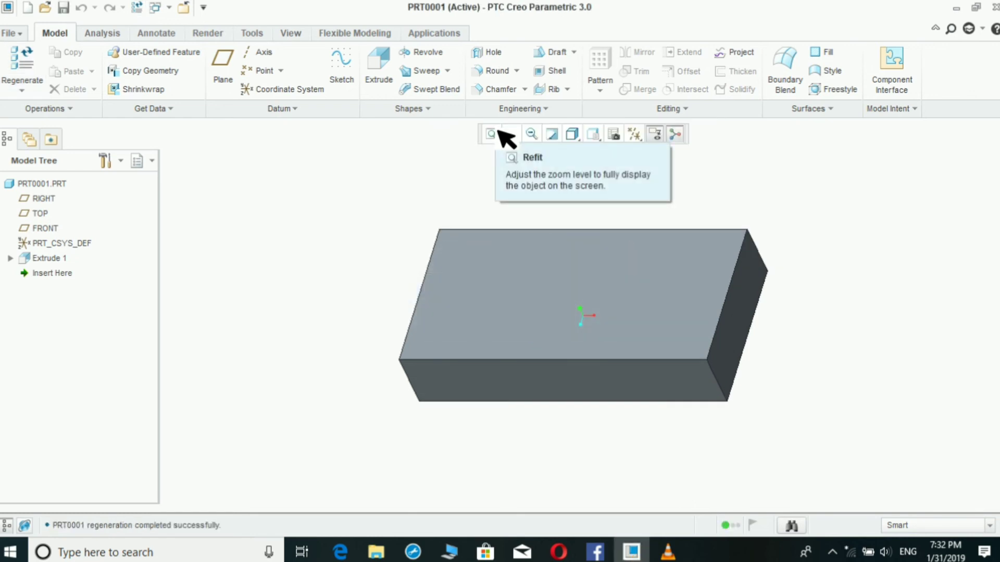
# Select the plate and display Extrude 1's dimensions, now 100 × 50 × 20
pyautogui.click(578, 285)
pyautogui.doubleClick(578, 286)
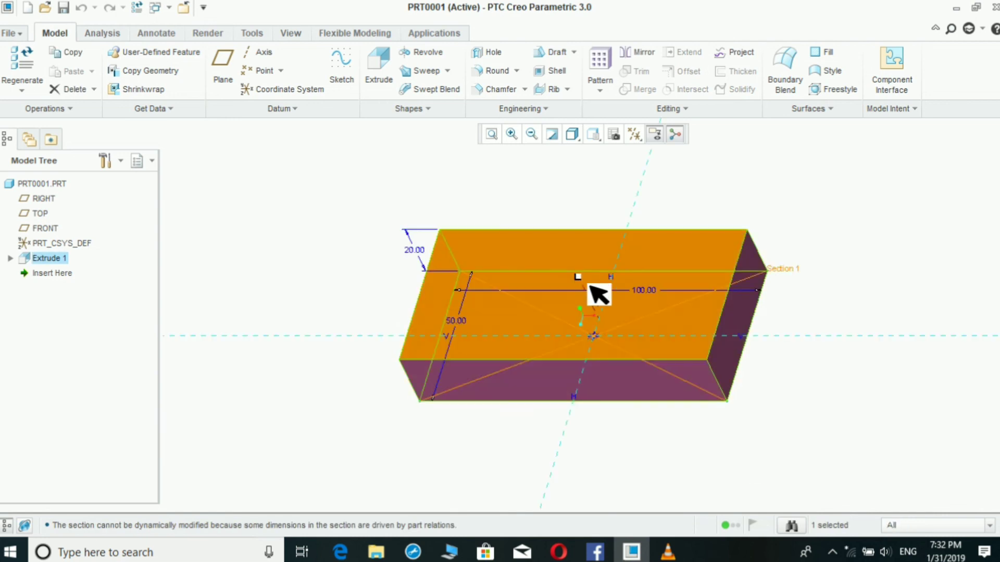